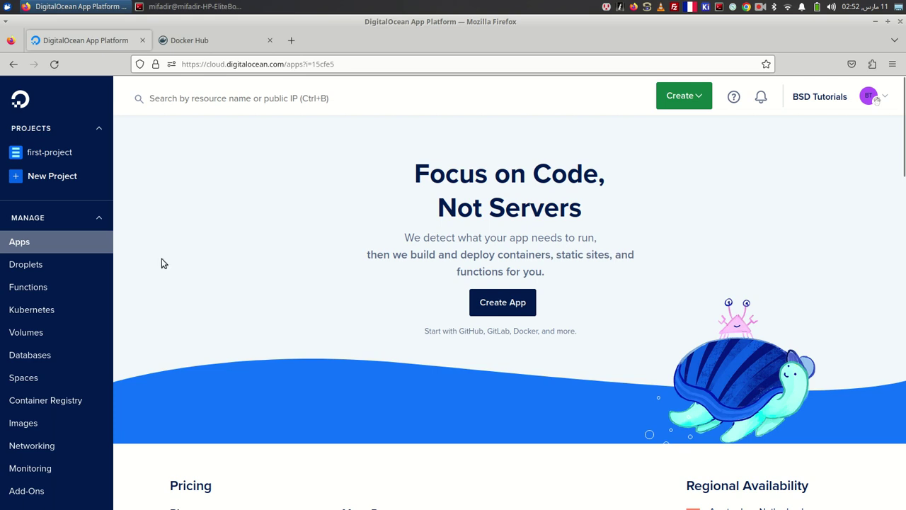
Step: Start creating a new app and choose Docker Hub as its service provider
scroll(277, 200, down, 5)
scroll(284, 198, up, 5)
click(688, 97)
click(692, 183)
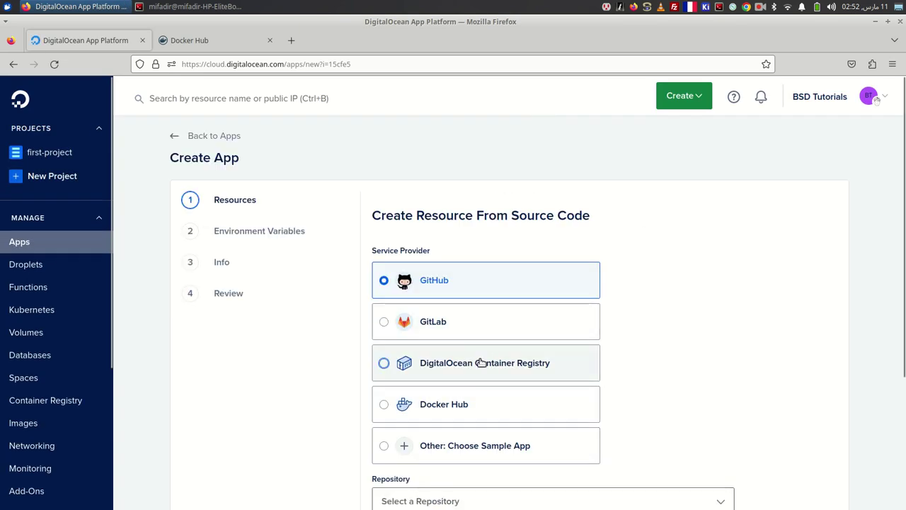
click(385, 408)
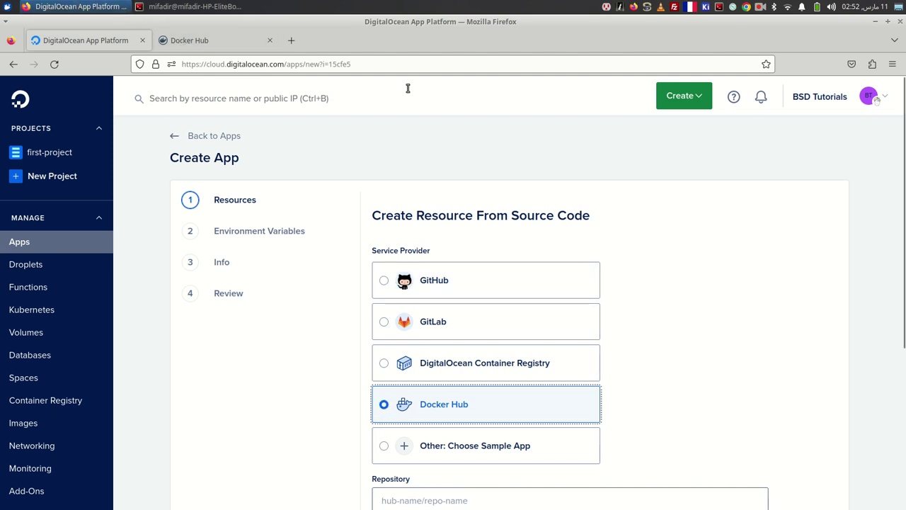
Step: On Docker Hub, open the alpineexpress repository and examine the image layers of its latest tag
click(213, 40)
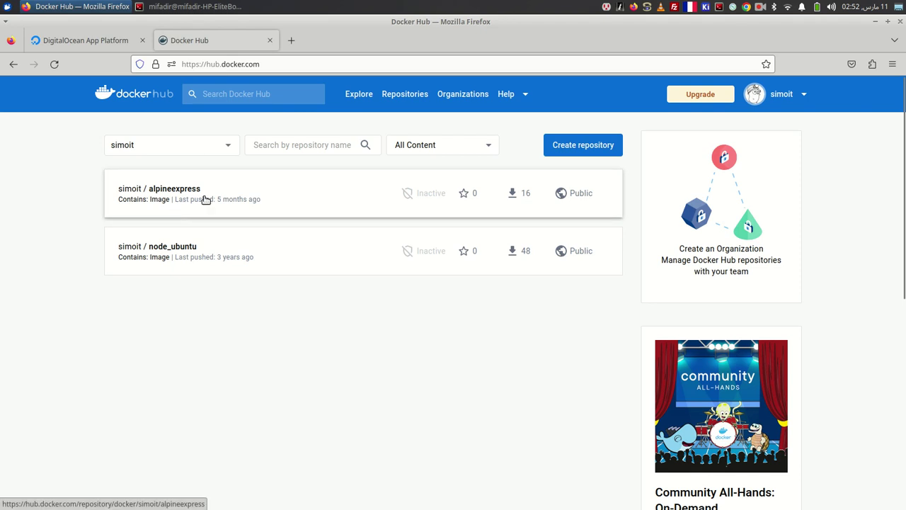
click(178, 196)
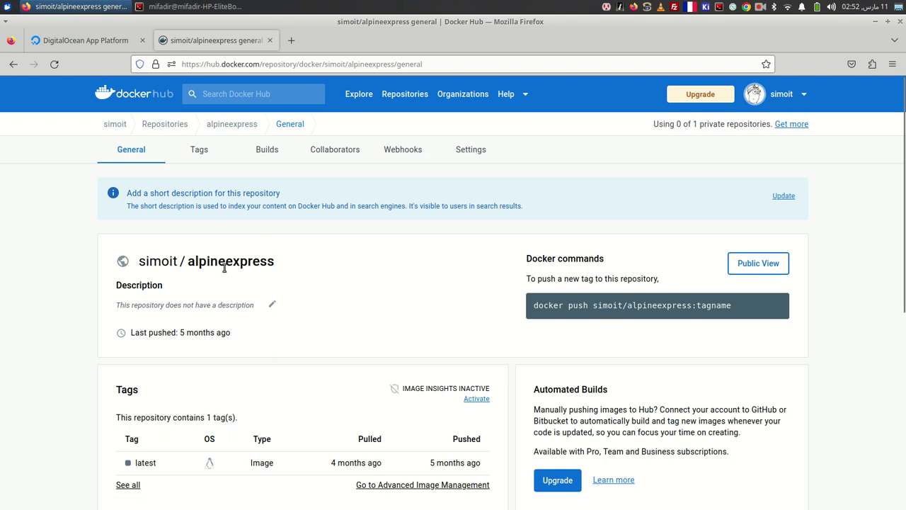
drag(185, 262, 305, 262)
scroll(269, 313, down, 2)
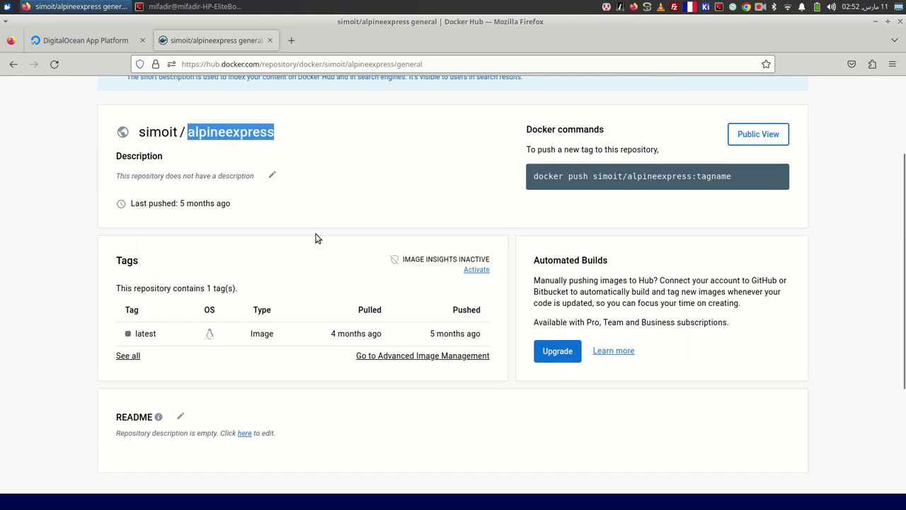
scroll(286, 255, up, 2)
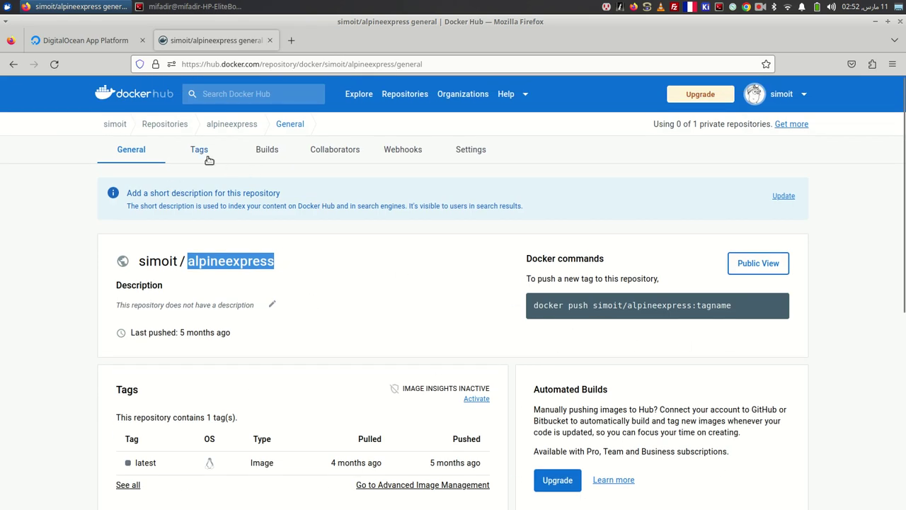
click(265, 150)
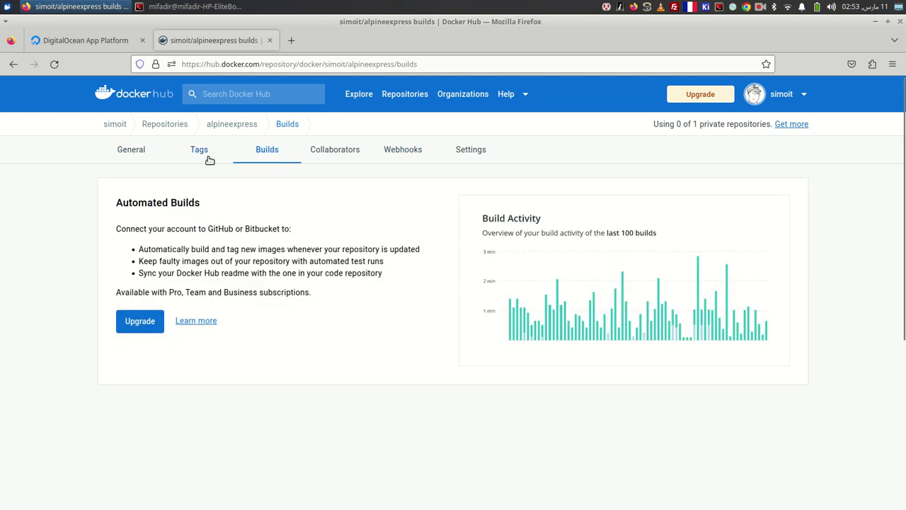
click(117, 151)
scroll(355, 381, down, 3)
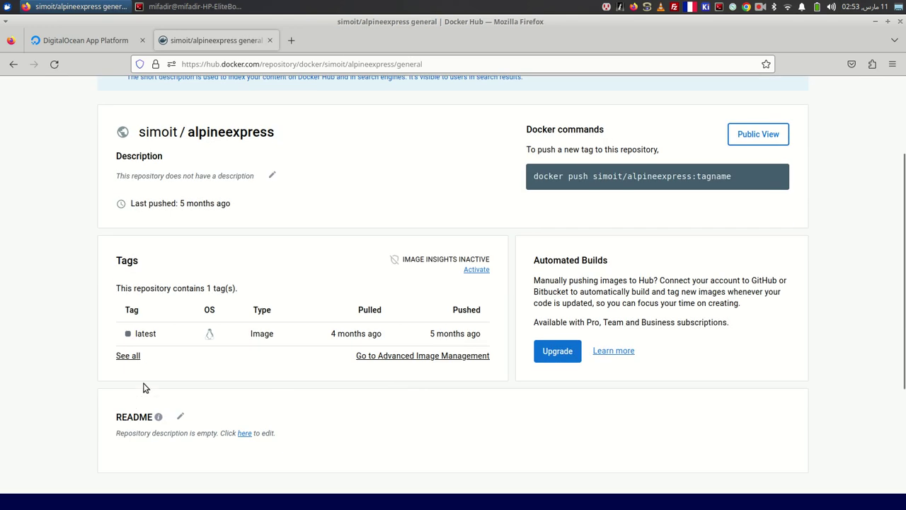
click(145, 333)
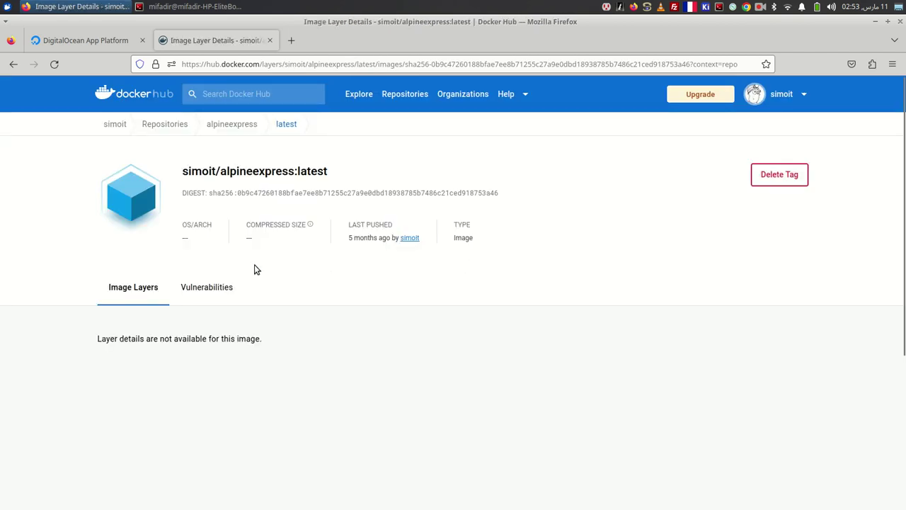
scroll(145, 368, down, 2)
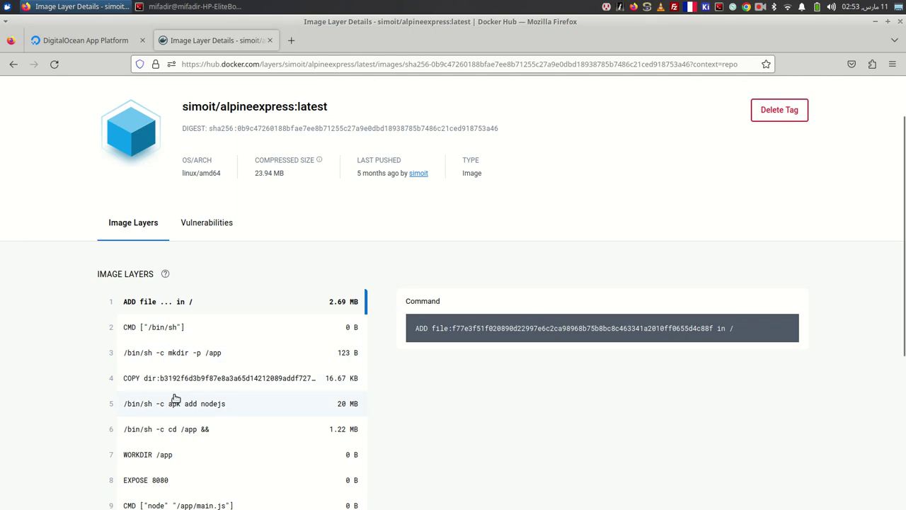
scroll(177, 400, down, 4)
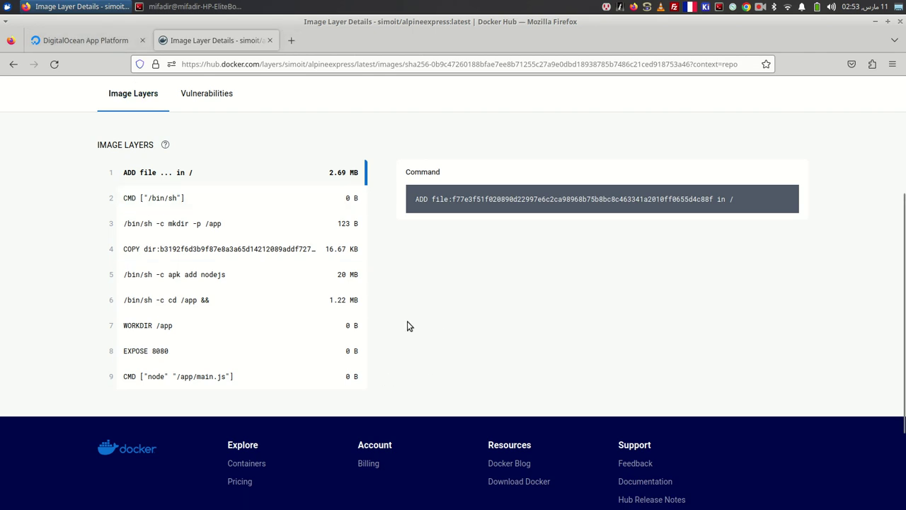
Step: Back in the DigitalOcean app form, enter simoit/alpineexpress as the repository, checking the name against Docker Hub
click(97, 40)
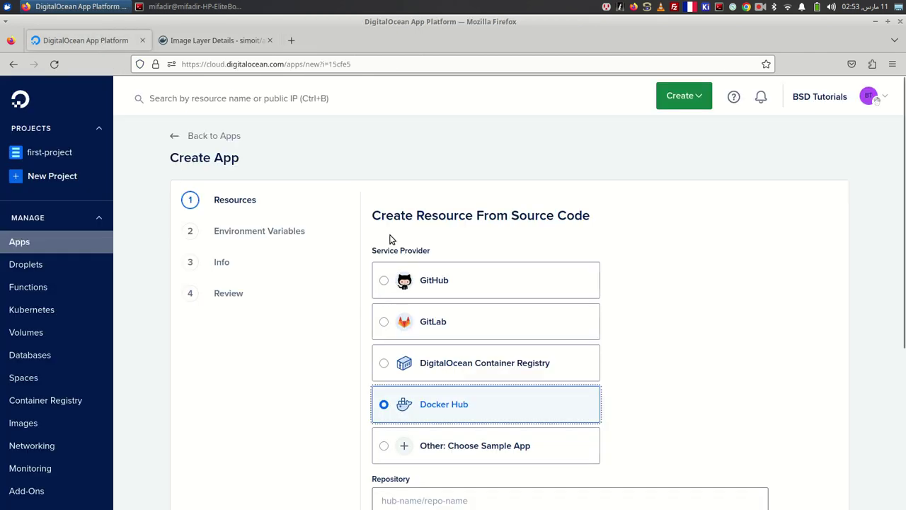
scroll(324, 182, down, 4)
click(223, 40)
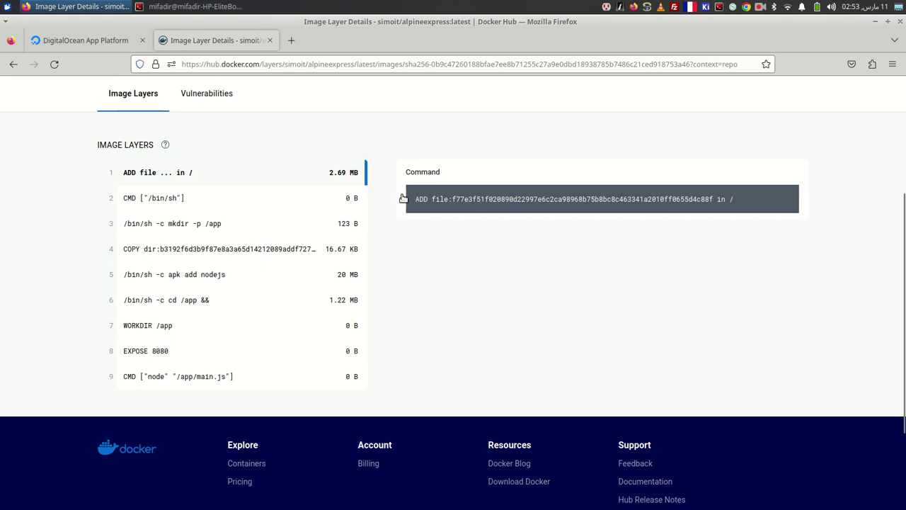
scroll(506, 241, up, 3)
click(92, 41)
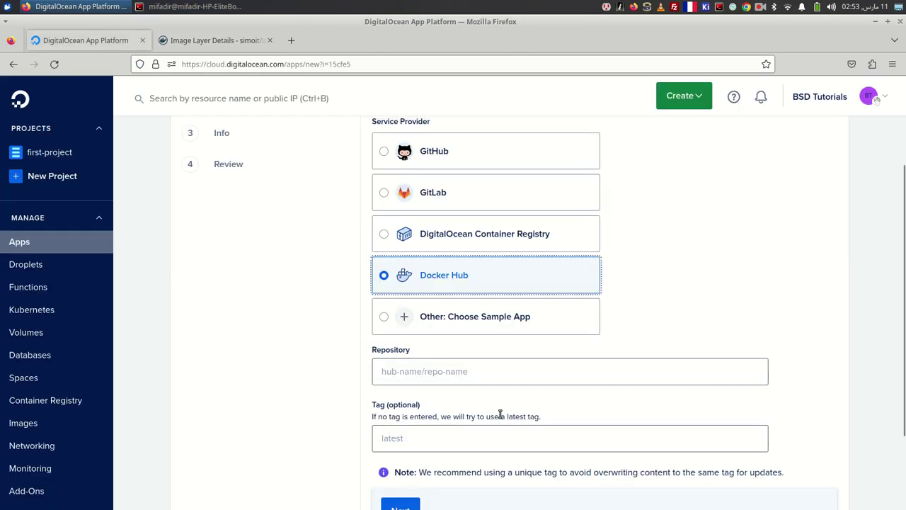
click(422, 376)
text(simoit/)
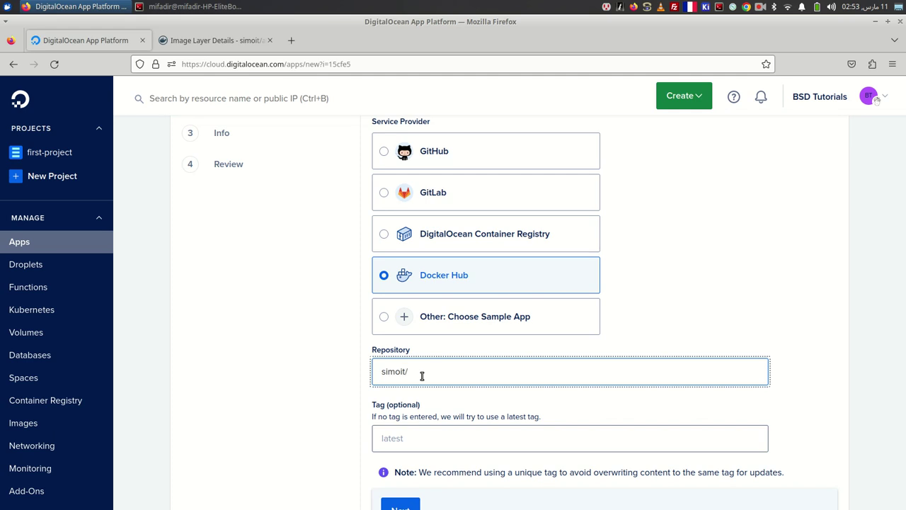
click(183, 40)
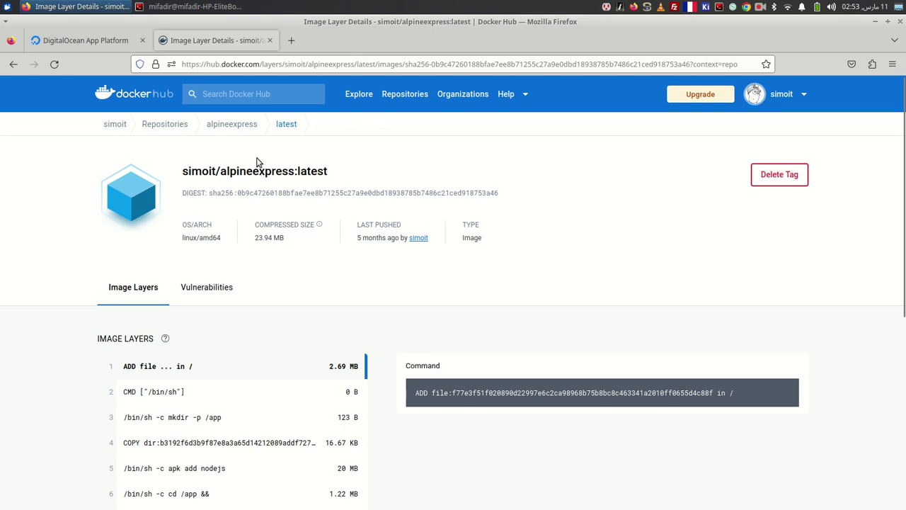
click(105, 40)
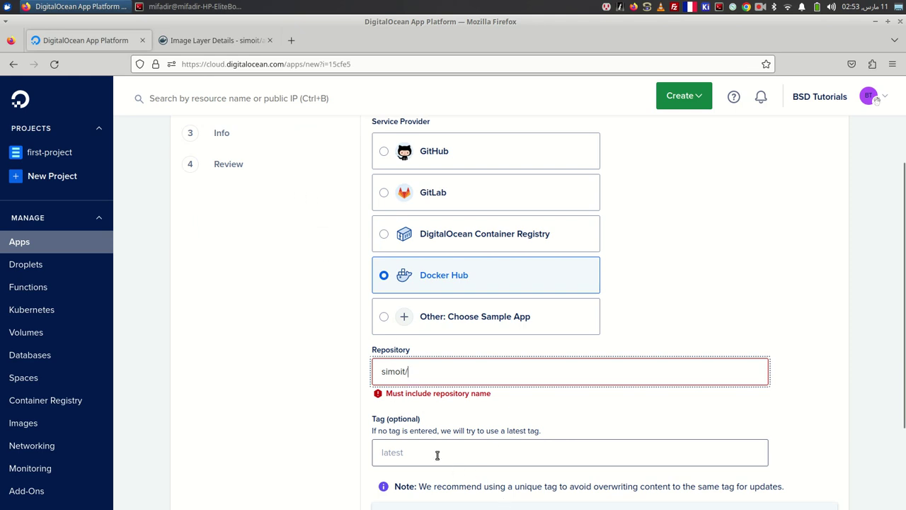
scroll(434, 447, down, 2)
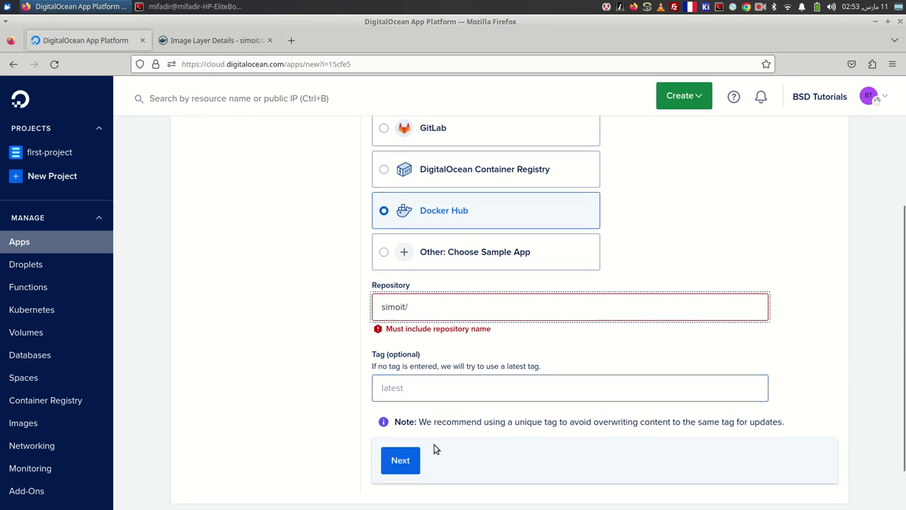
scroll(434, 444, up, 2)
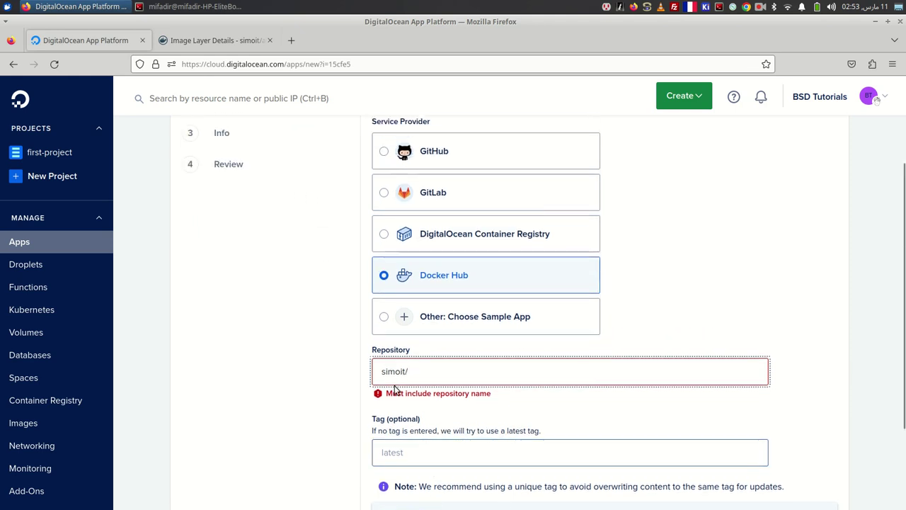
click(228, 47)
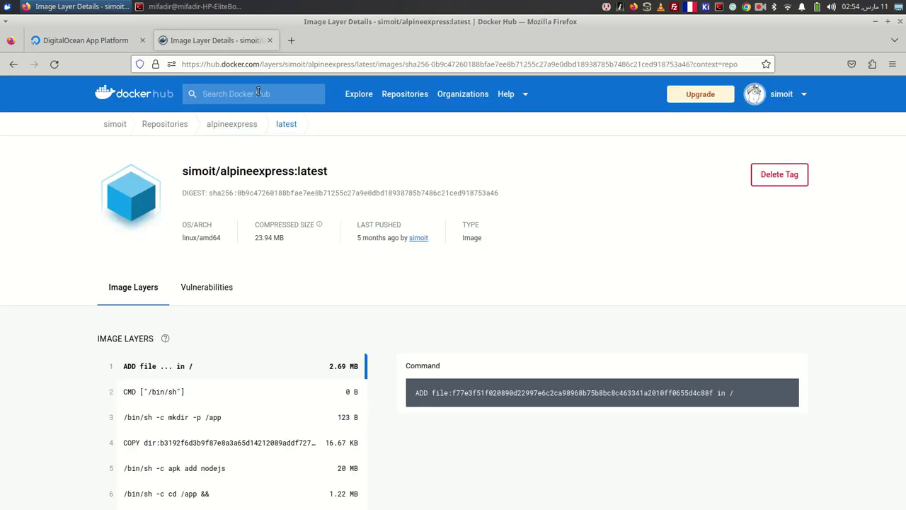
click(117, 40)
text(alpineexpress)
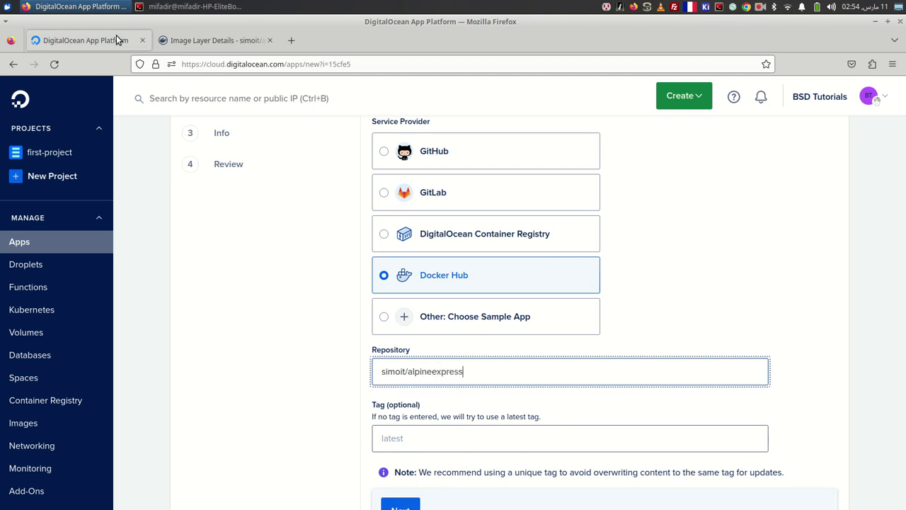
Step: Keep the repository name free of a tag suffix, set the separate tag to latest and submit the image source
text(:latest)
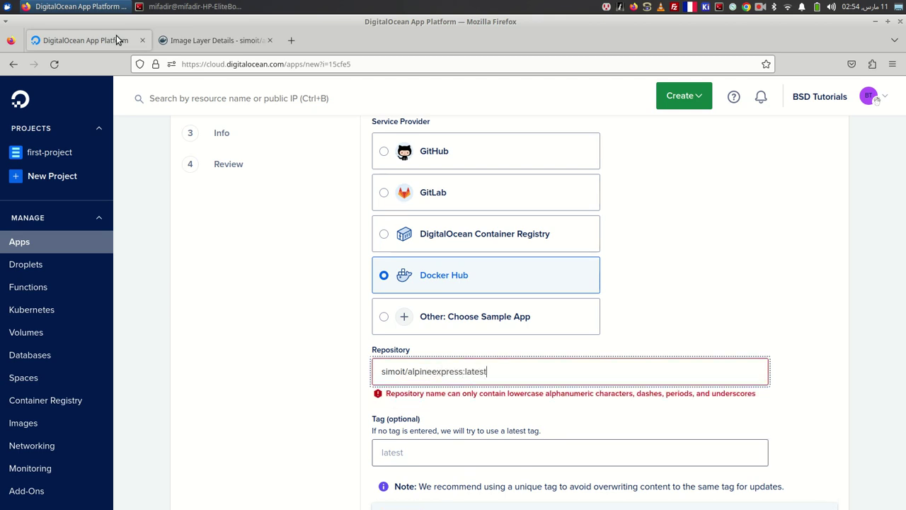
key(BackSpace)
key(BackSpace)
key(Tab)
text(latest)
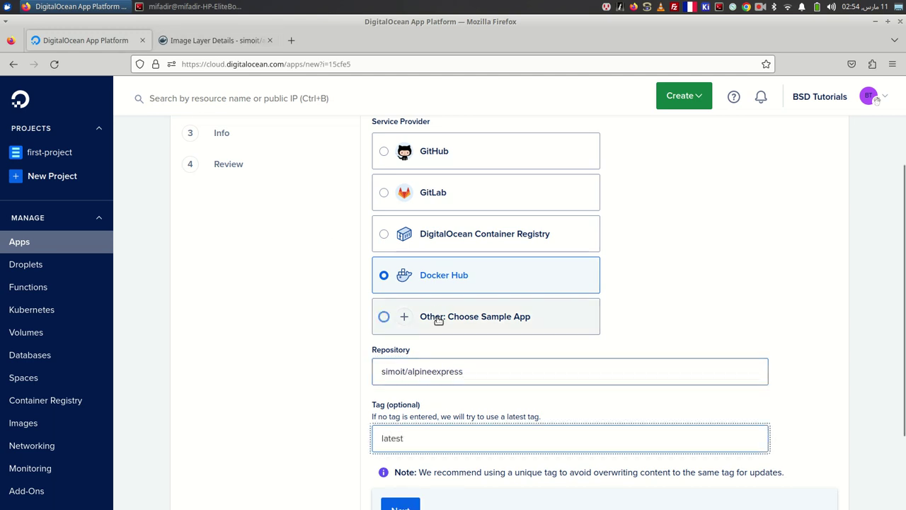
scroll(425, 318, down, 2)
click(414, 458)
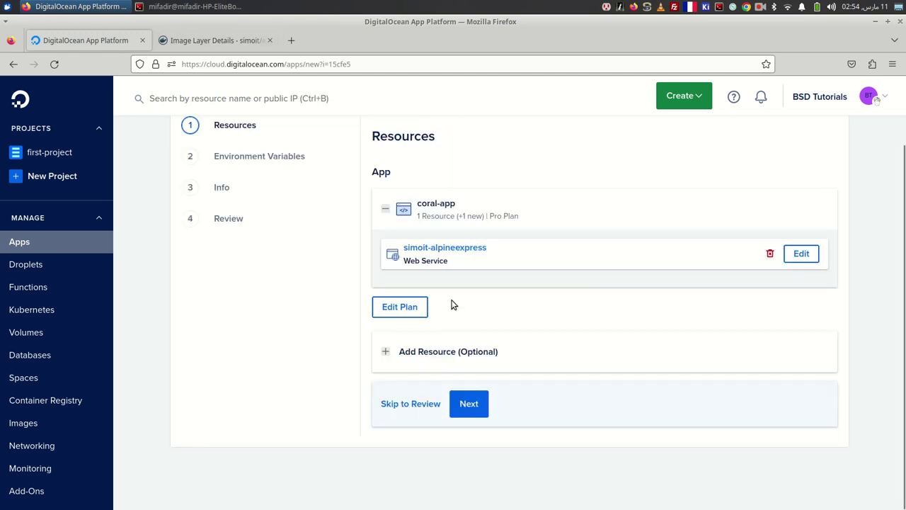
Step: Accept the default resources and environment variables, and save Frankfurt as the app's region
click(470, 404)
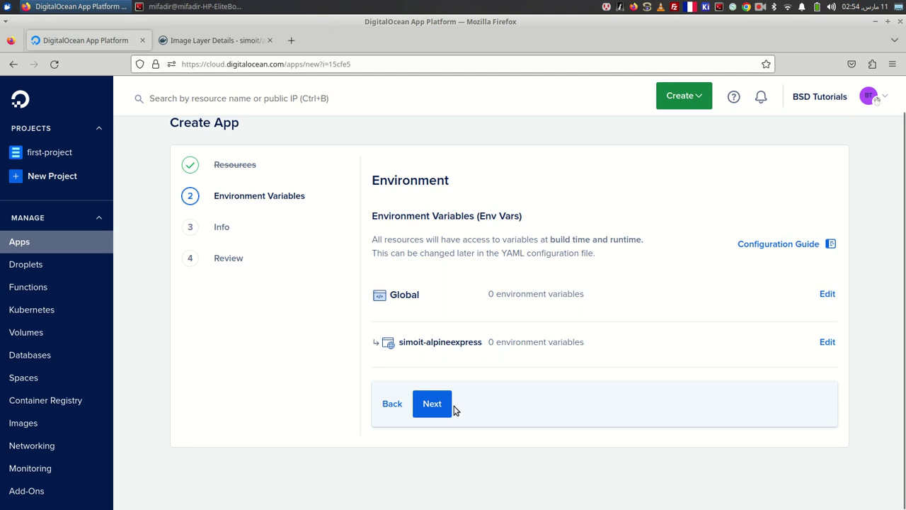
click(450, 404)
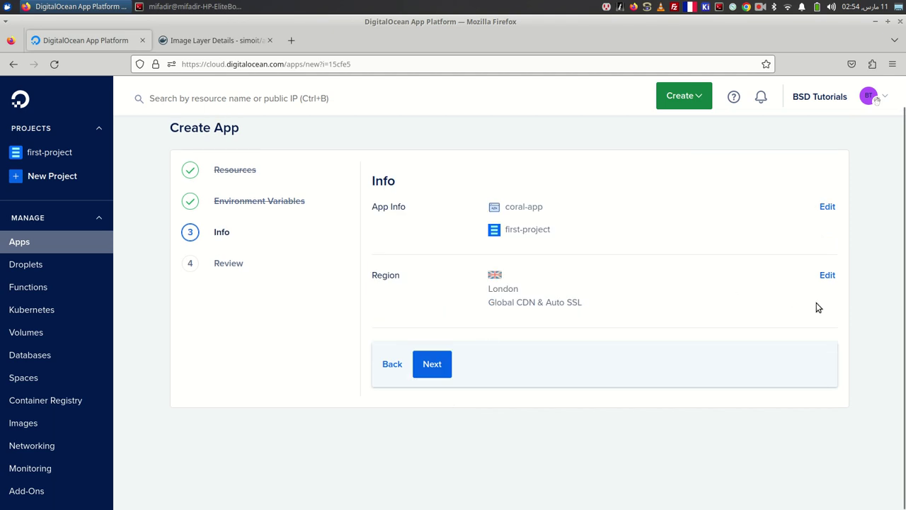
click(825, 275)
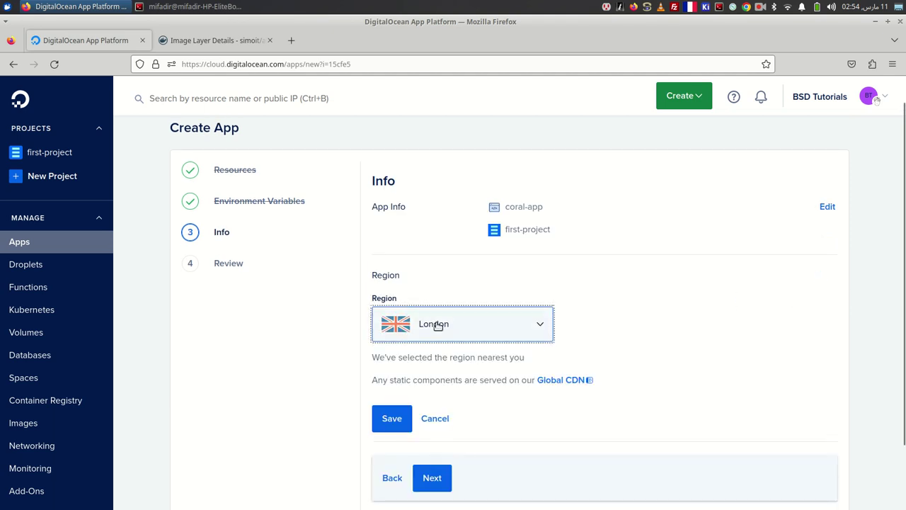
click(433, 322)
click(435, 488)
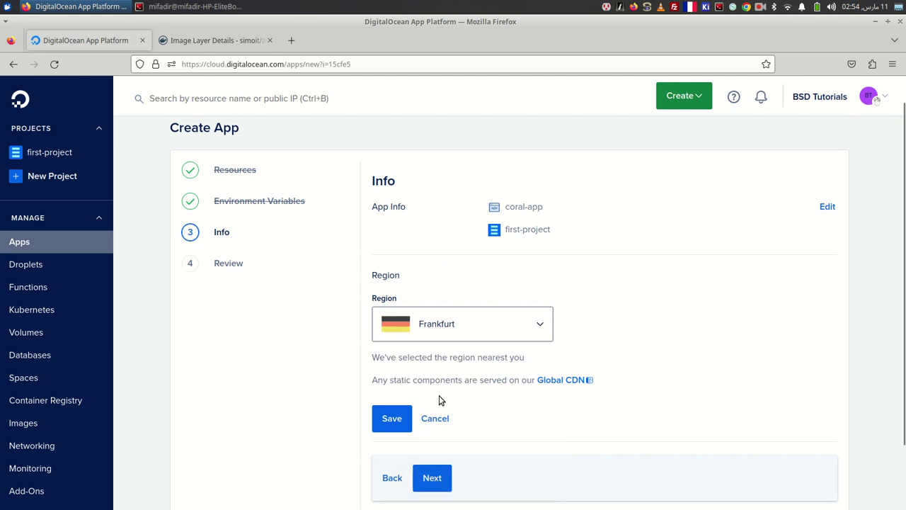
click(391, 419)
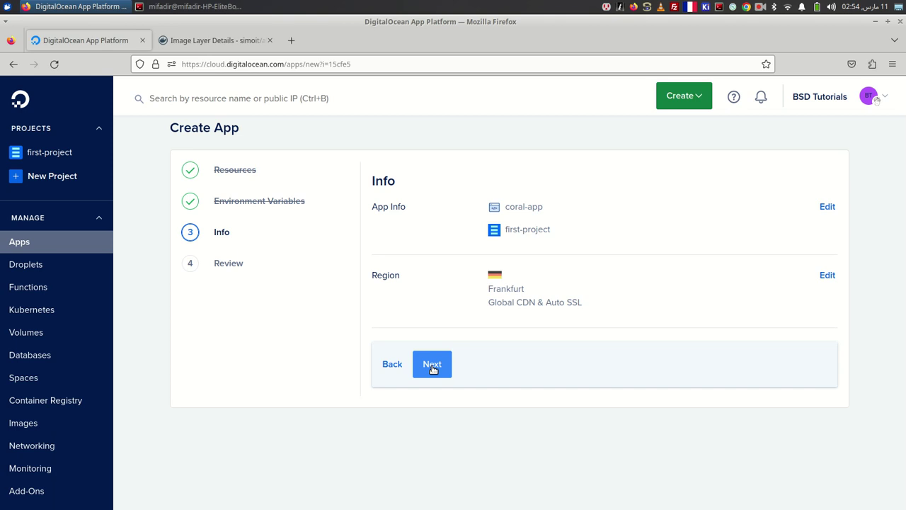
Step: Review the app's environment variables, resources and additional resource options, and return to the app info
click(259, 201)
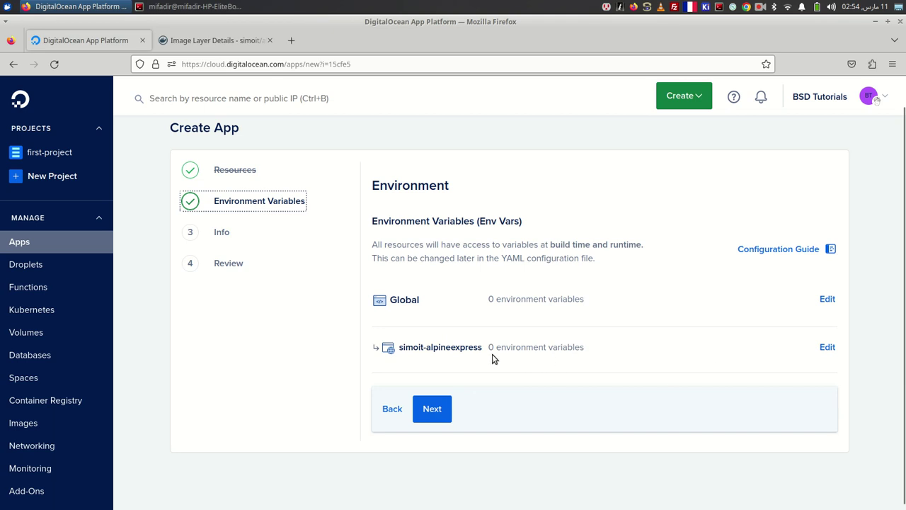
click(235, 170)
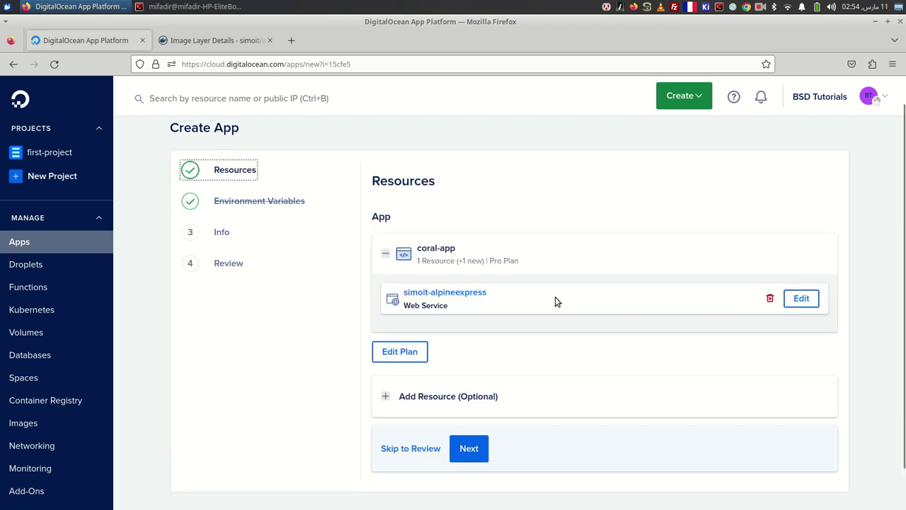
click(417, 399)
scroll(623, 384, down, 3)
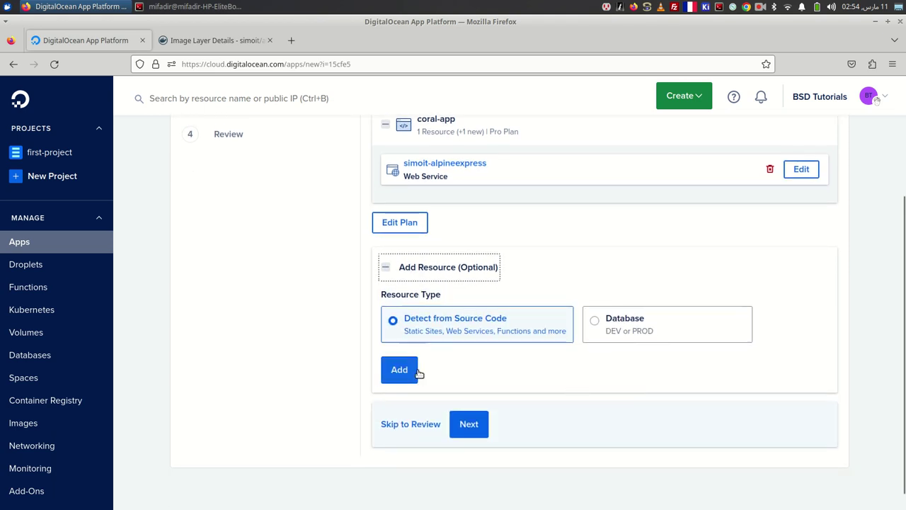
scroll(376, 361, up, 3)
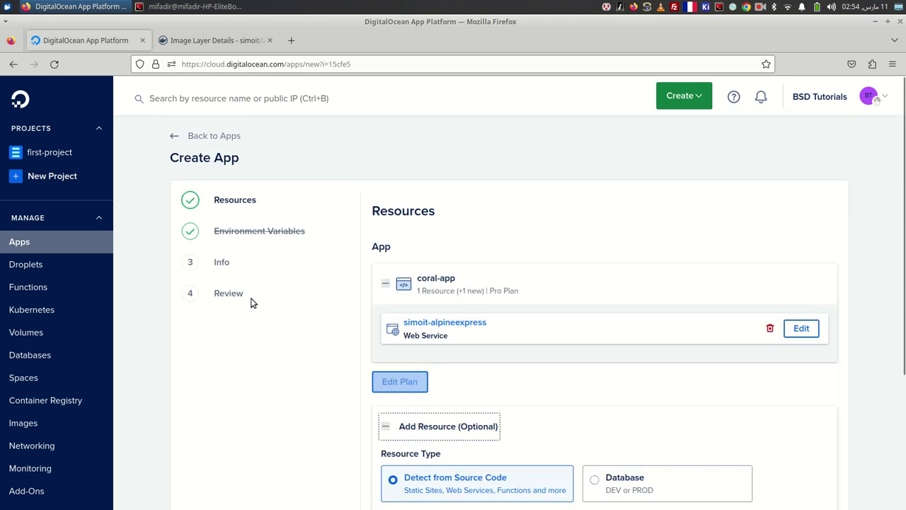
click(205, 262)
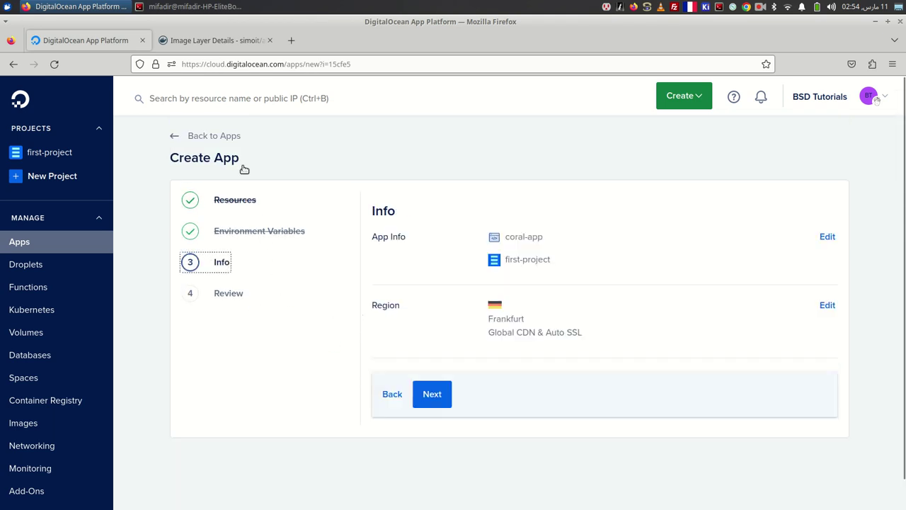
Step: On Docker Hub, check the alpineexpress repository's visibility settings and the account options, and return to the repository's general page
click(212, 40)
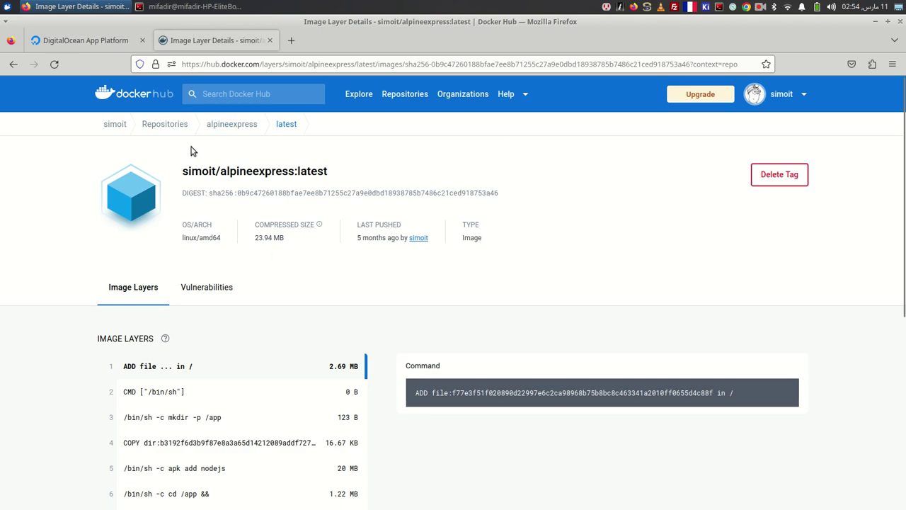
click(238, 124)
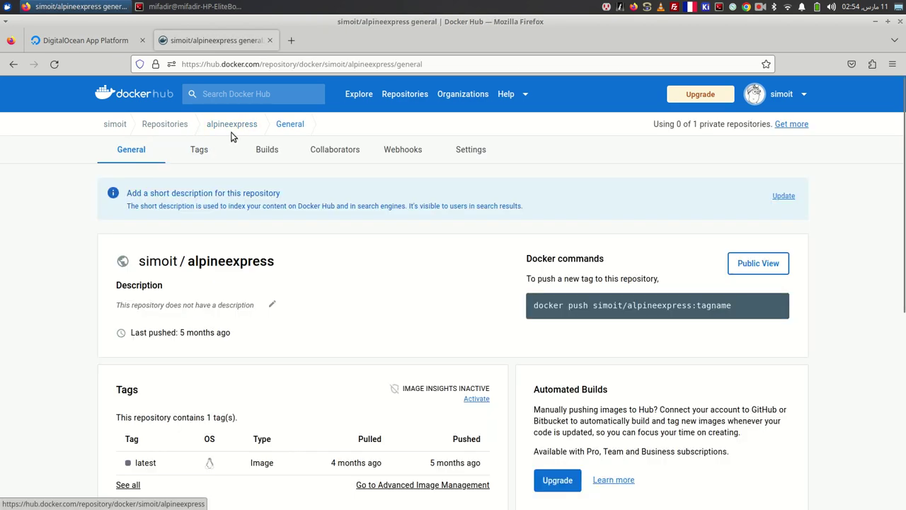
click(474, 153)
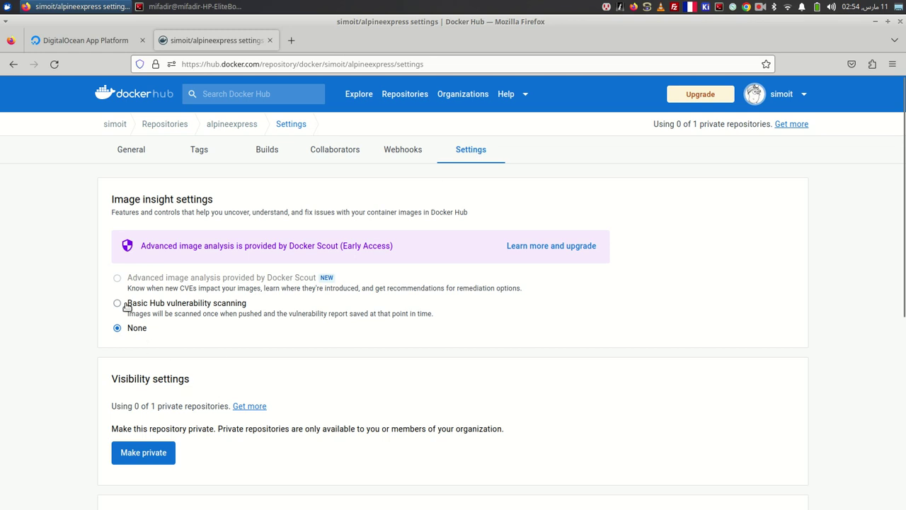
scroll(186, 377, down, 3)
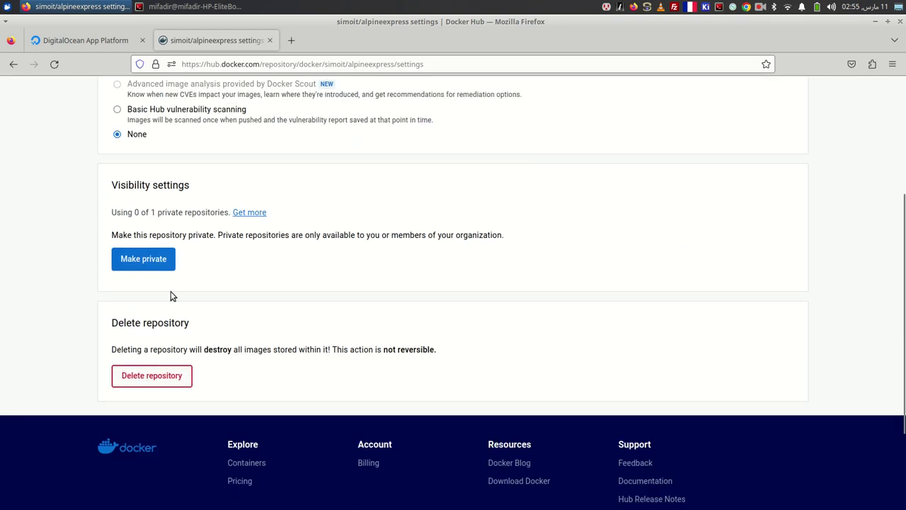
scroll(171, 291, up, 3)
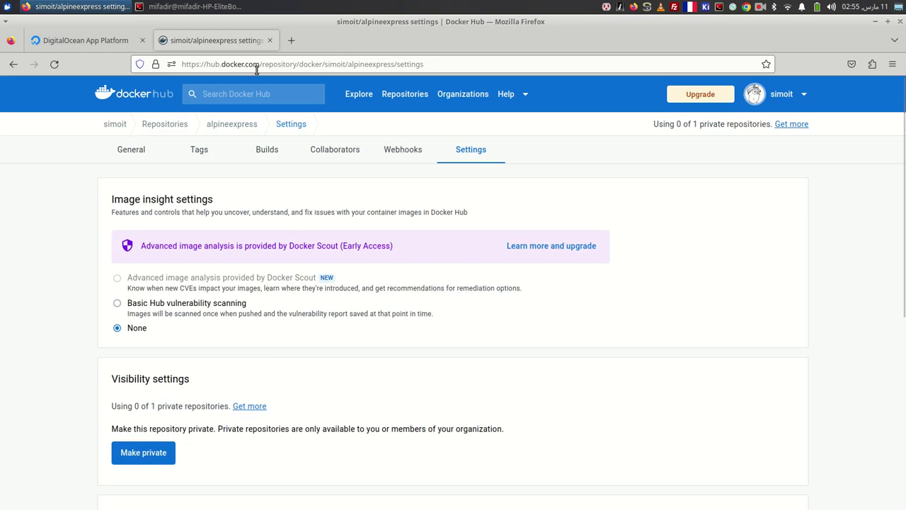
click(795, 93)
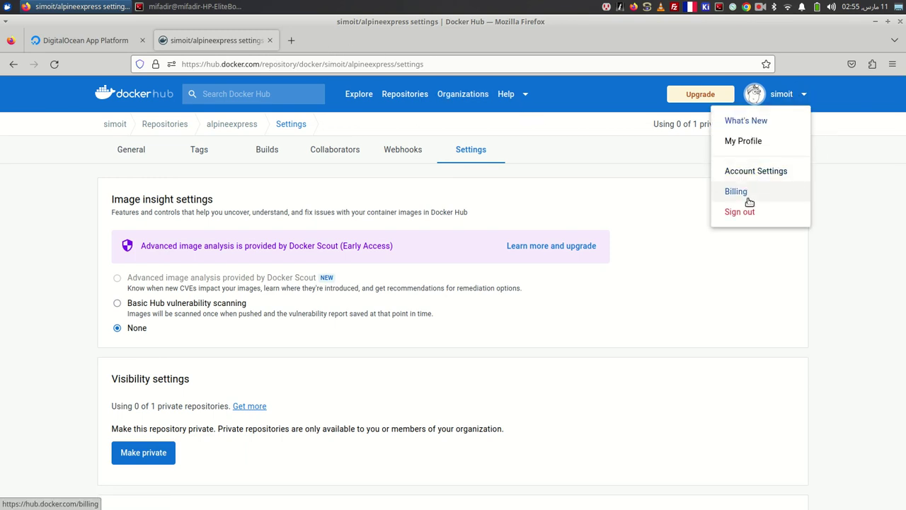
click(219, 126)
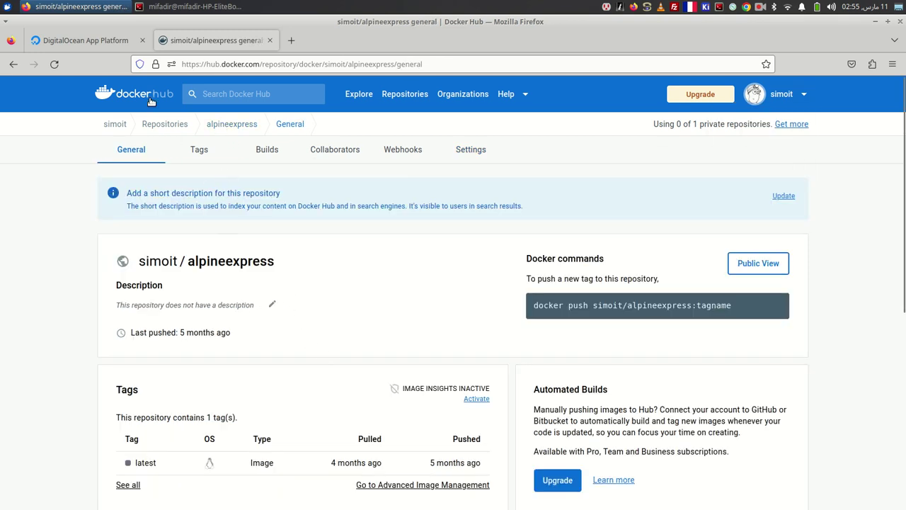
Step: Back in the DigitalOcean app form, continue from the app info, review the summary and billing, create the resources and dismiss the notification
click(85, 41)
click(434, 391)
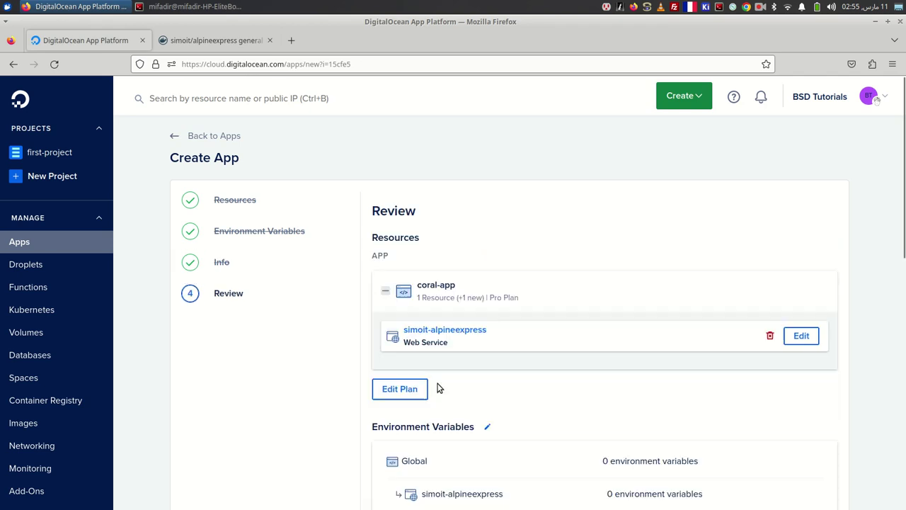
scroll(546, 340, down, 5)
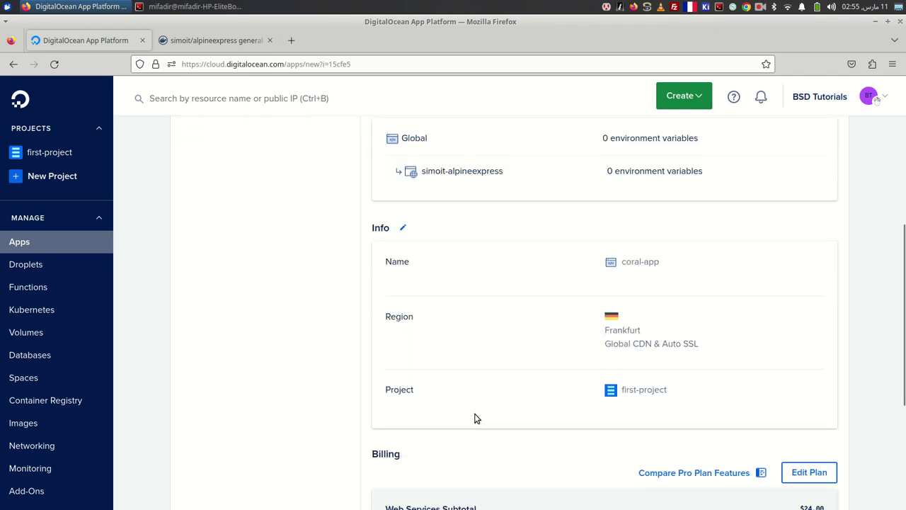
scroll(833, 456, down, 3)
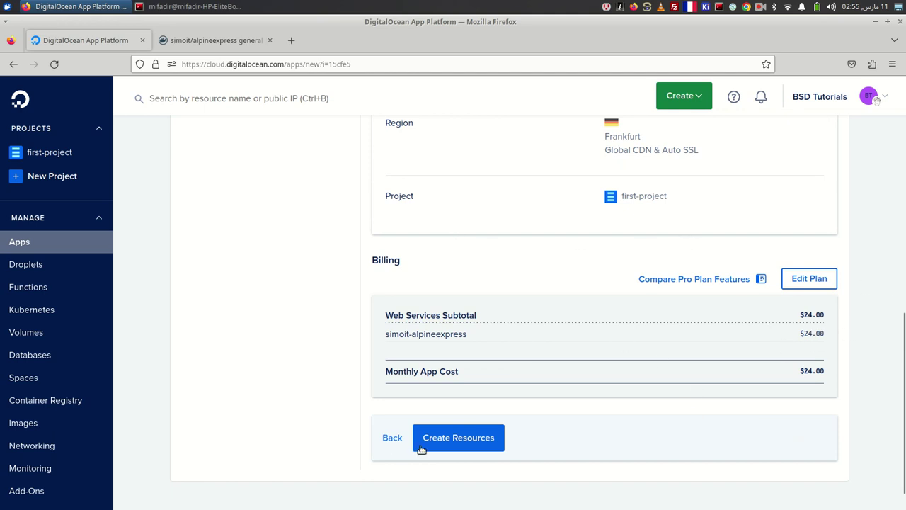
click(456, 438)
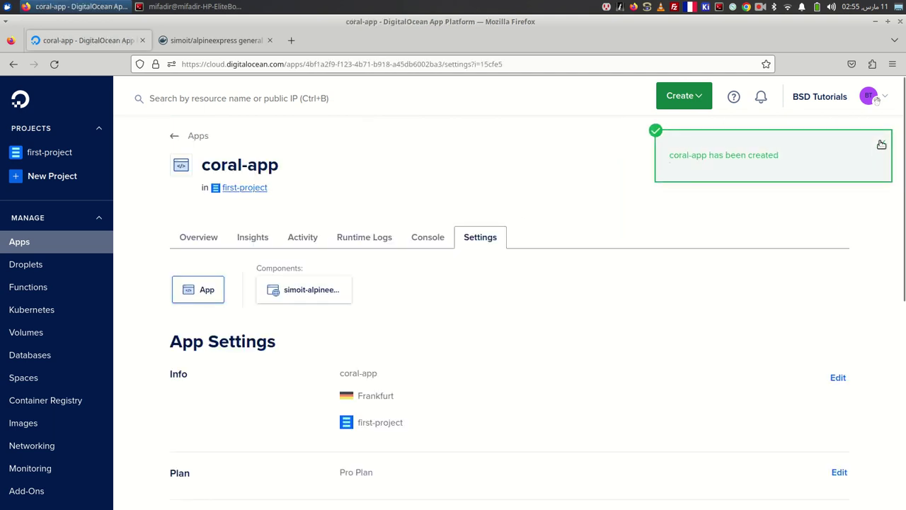
click(881, 145)
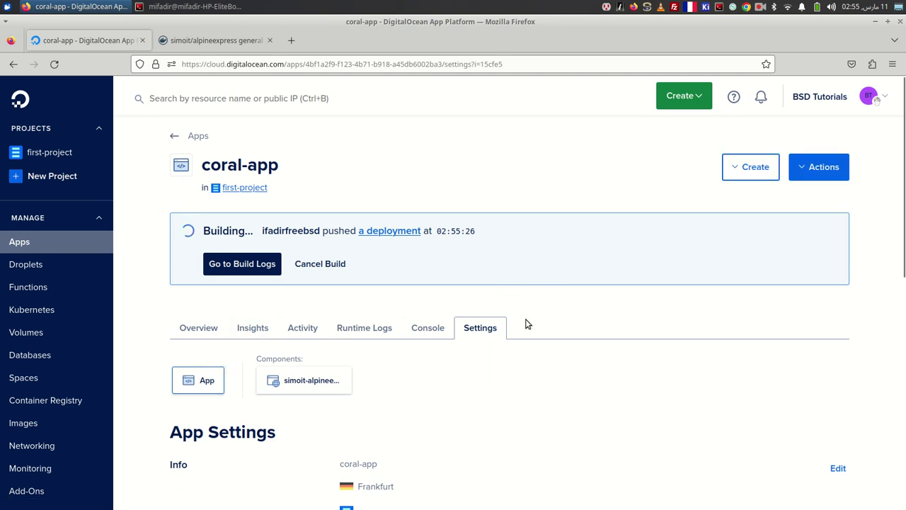
Step: Open the build logs of coral-app and examine the deployment's log, status and changelog
click(246, 272)
scroll(429, 299, down, 2)
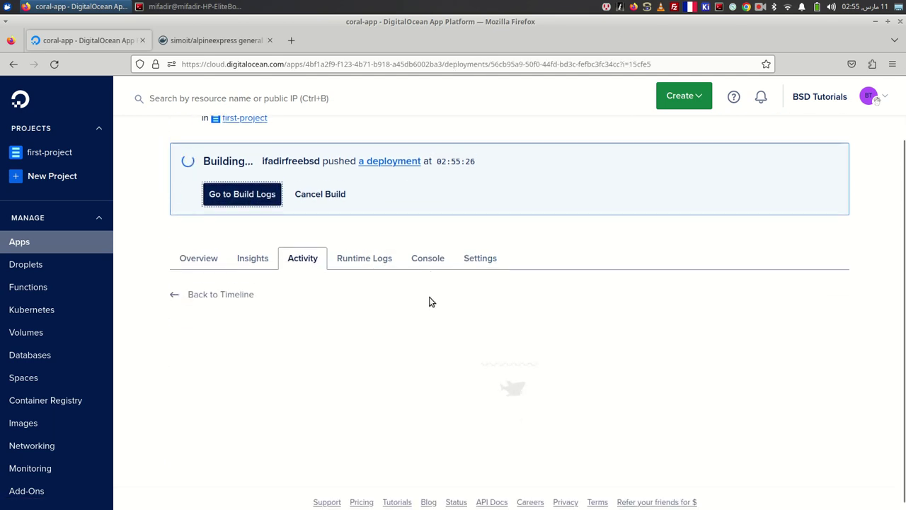
scroll(485, 313, down, 3)
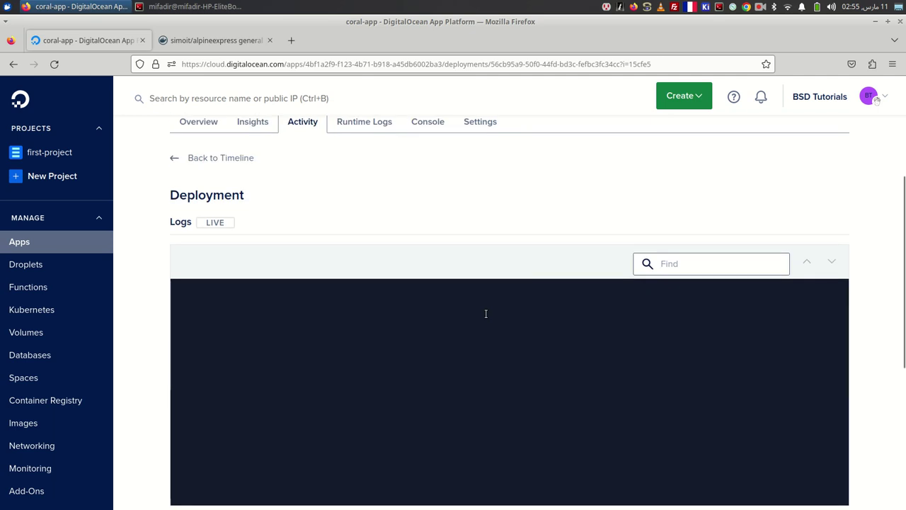
scroll(486, 313, down, 5)
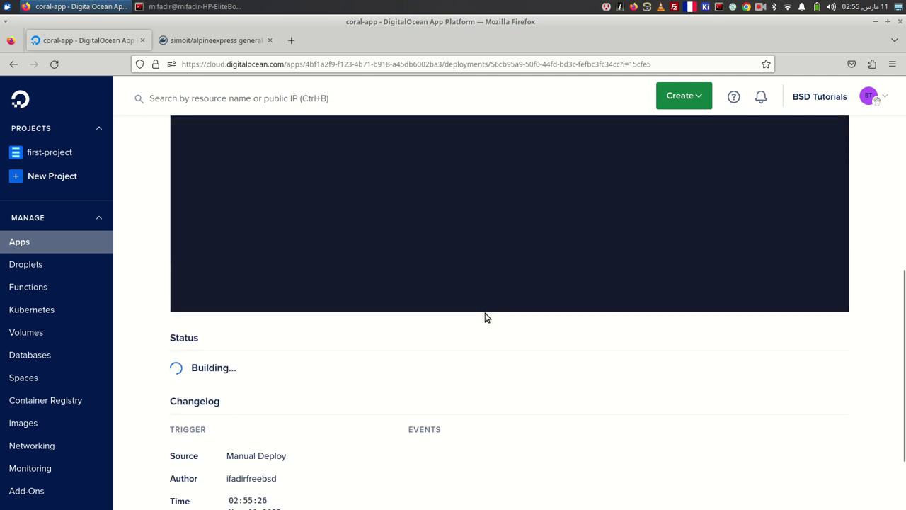
scroll(485, 317, down, 2)
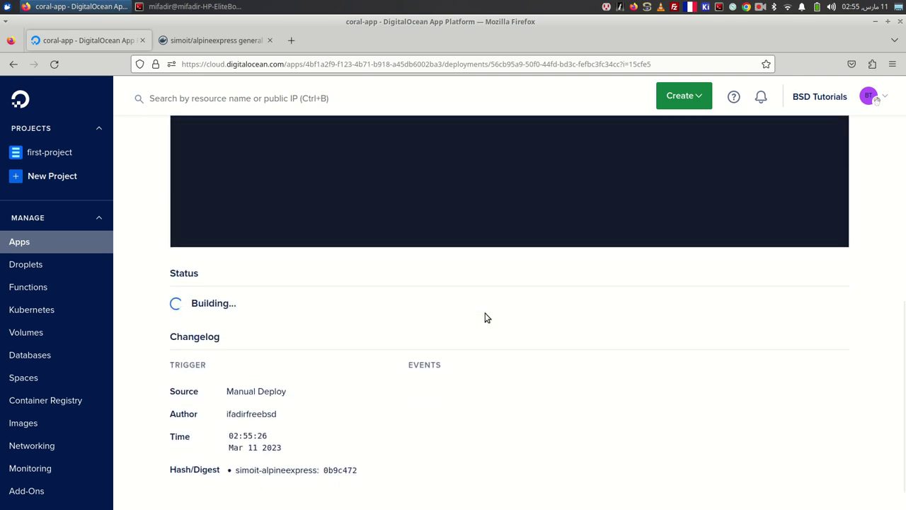
scroll(485, 318, up, 10)
scroll(485, 317, down, 6)
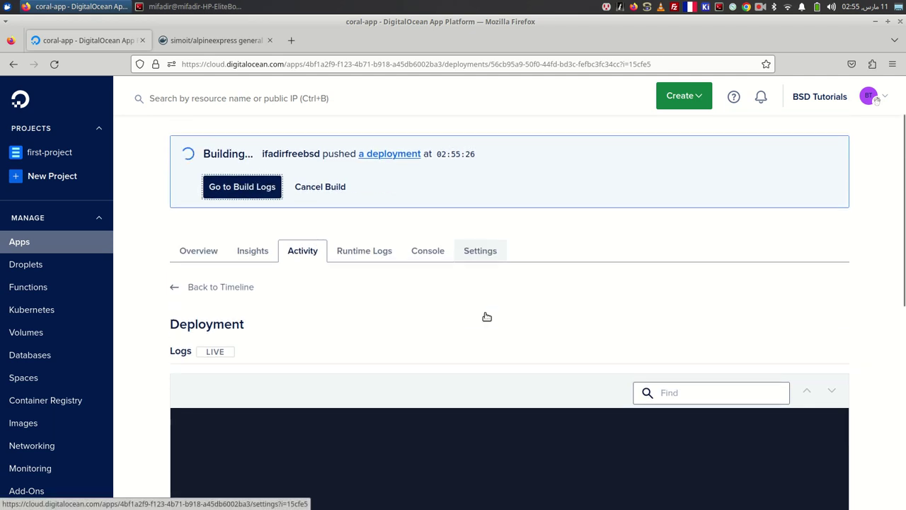
scroll(485, 313, down, 3)
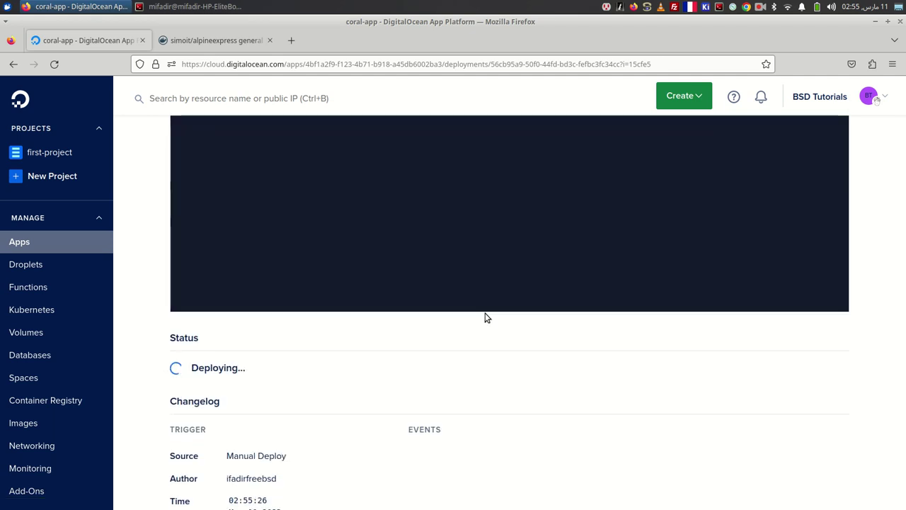
scroll(486, 317, down, 3)
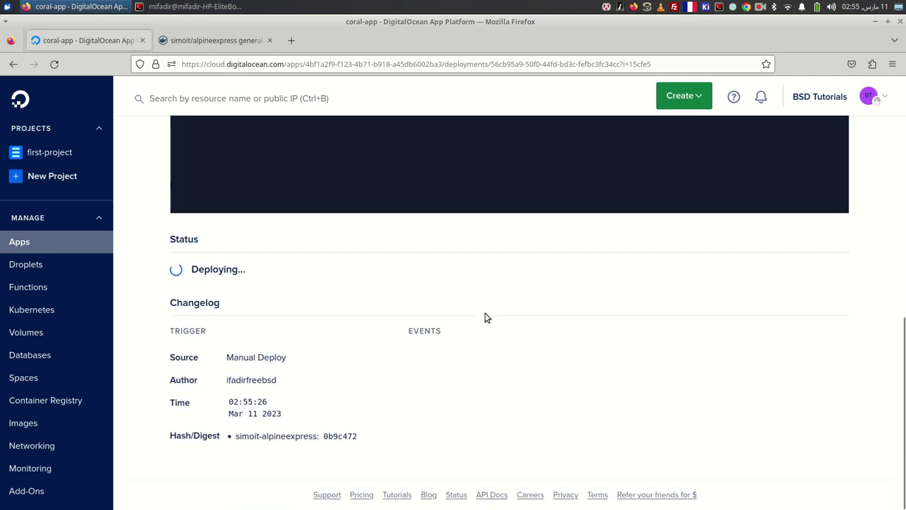
Step: Monitor the deployment until it finishes, and check its build and deploy logs and final status
scroll(485, 318, up, 10)
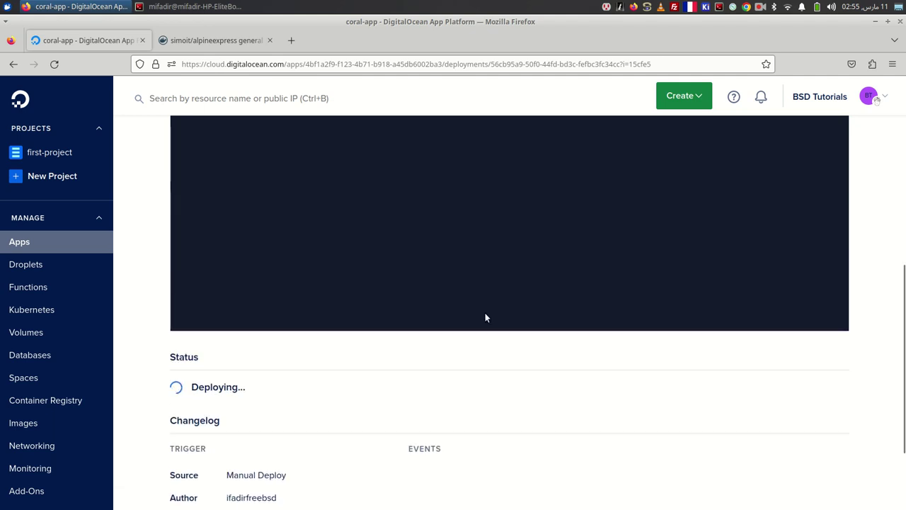
scroll(485, 318, up, 1)
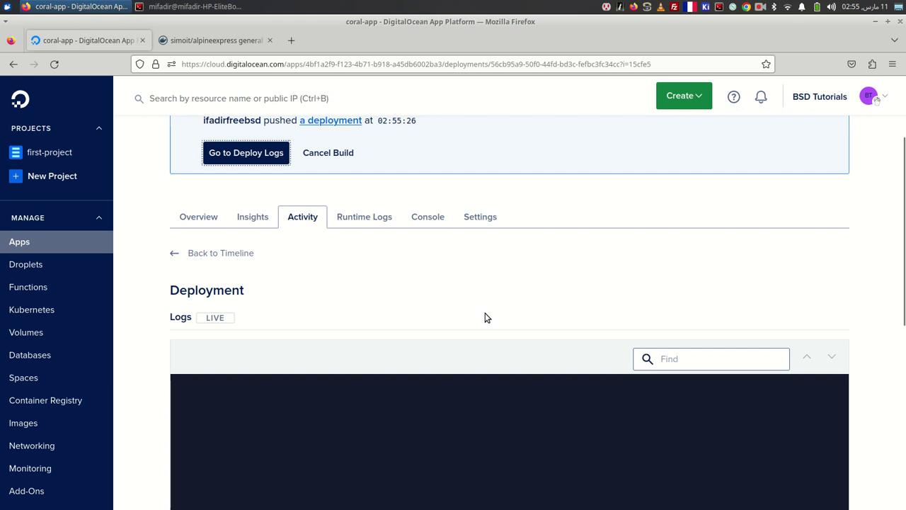
scroll(485, 317, up, 3)
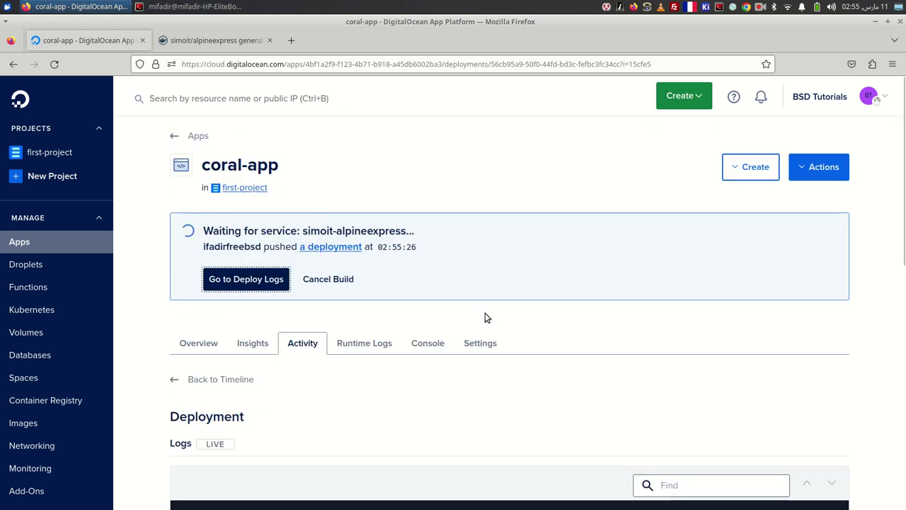
scroll(485, 318, down, 4)
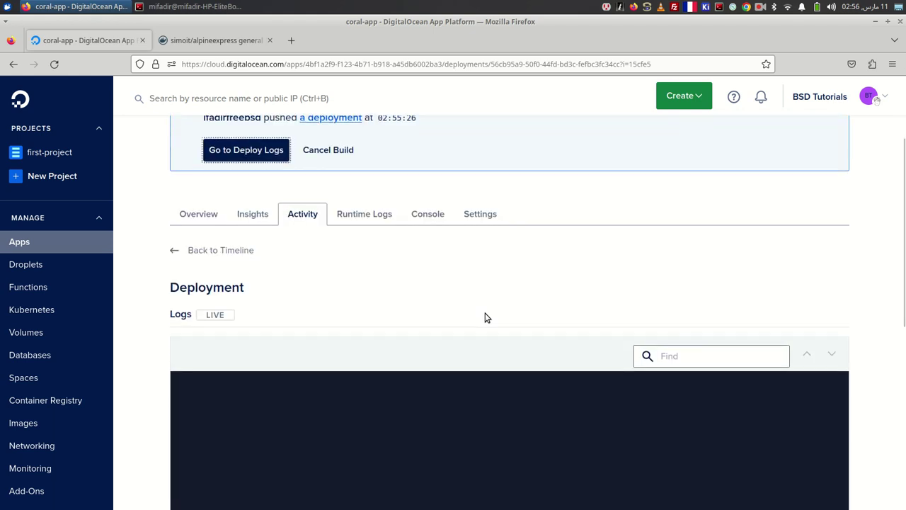
scroll(485, 318, down, 6)
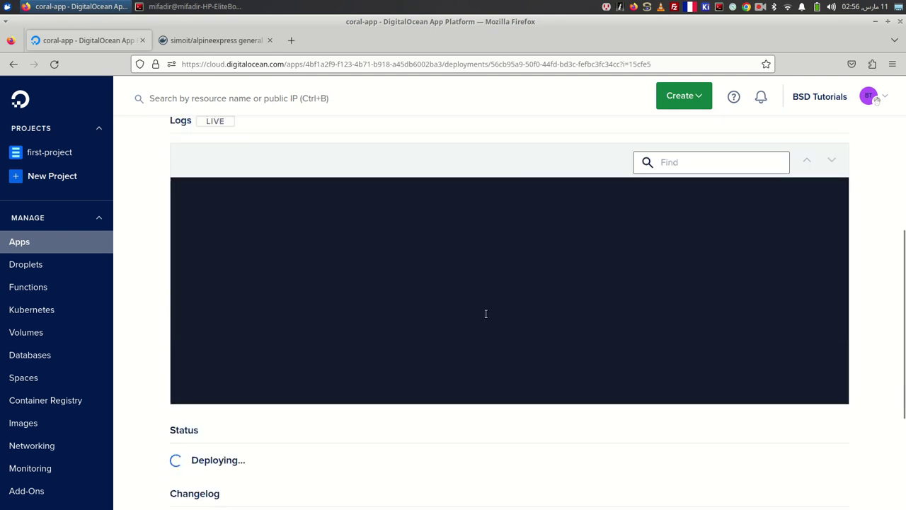
scroll(485, 315, down, 6)
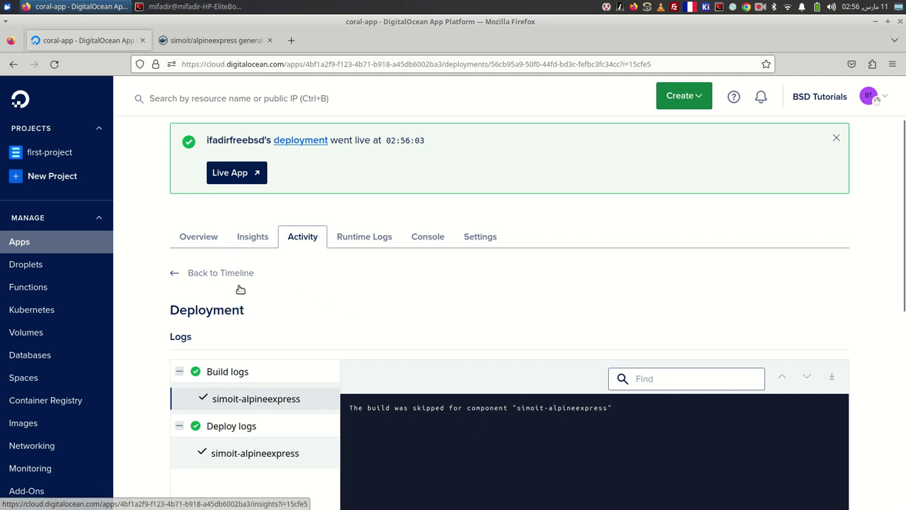
scroll(355, 329, down, 3)
scroll(355, 328, down, 3)
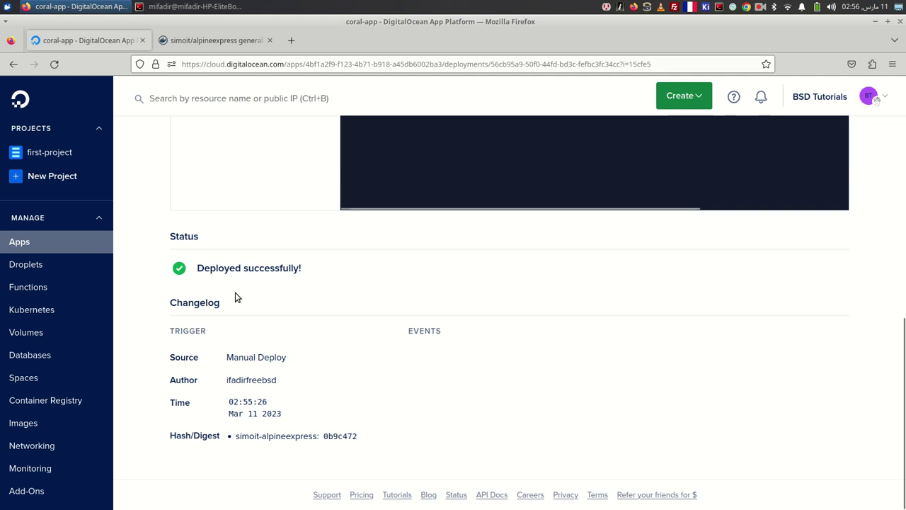
scroll(236, 298, up, 6)
Step: Review coral-app's overview, including its health check, HTTP routes, estimated monthly cost and recent activity
click(207, 331)
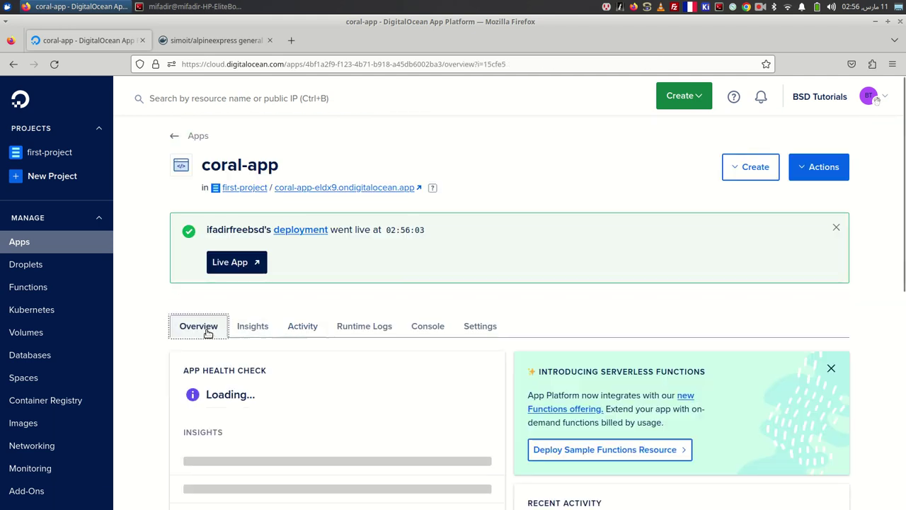
scroll(521, 340, down, 2)
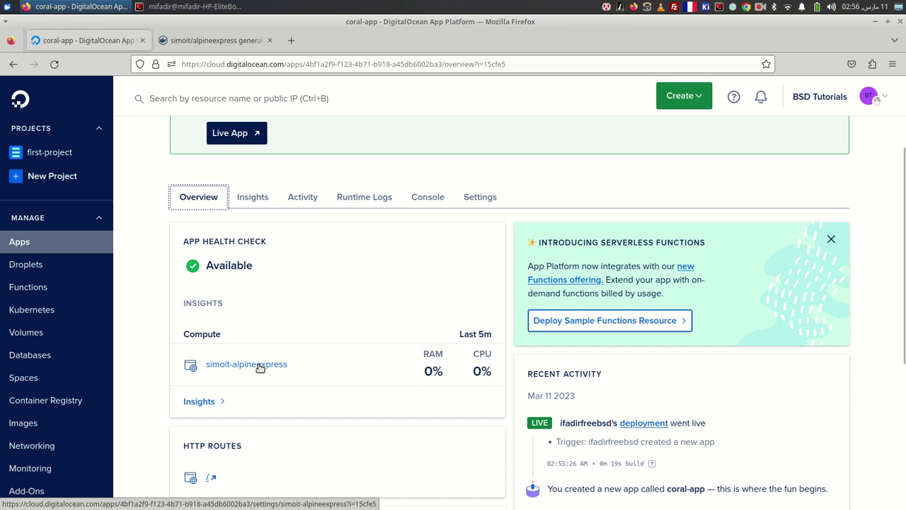
scroll(269, 363, down, 2)
scroll(269, 363, down, 2)
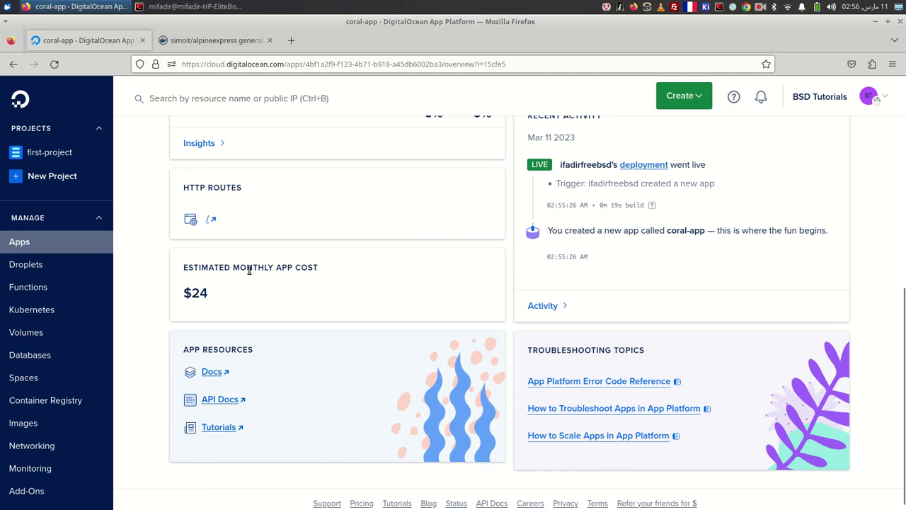
scroll(368, 313, down, 1)
scroll(369, 313, up, 10)
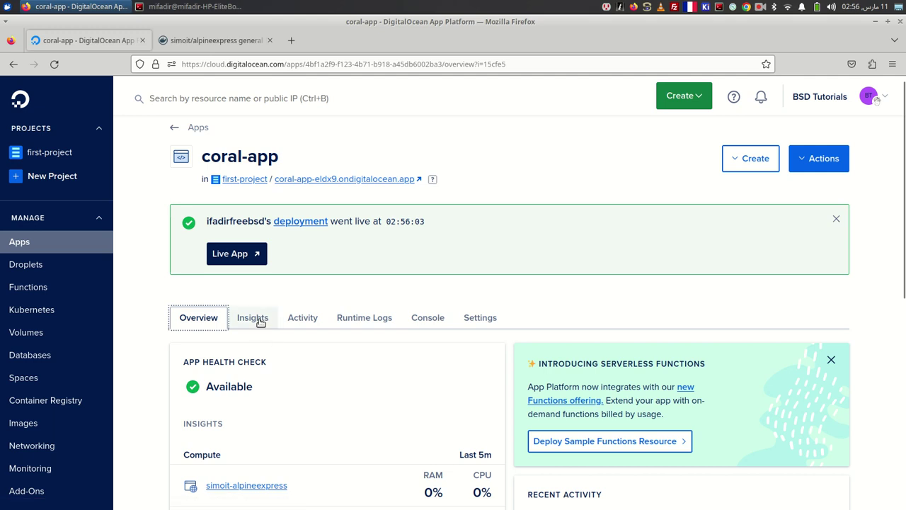
Step: Test the deployed app at its public URL by loading the page twice, and close it to return to the overview
click(328, 183)
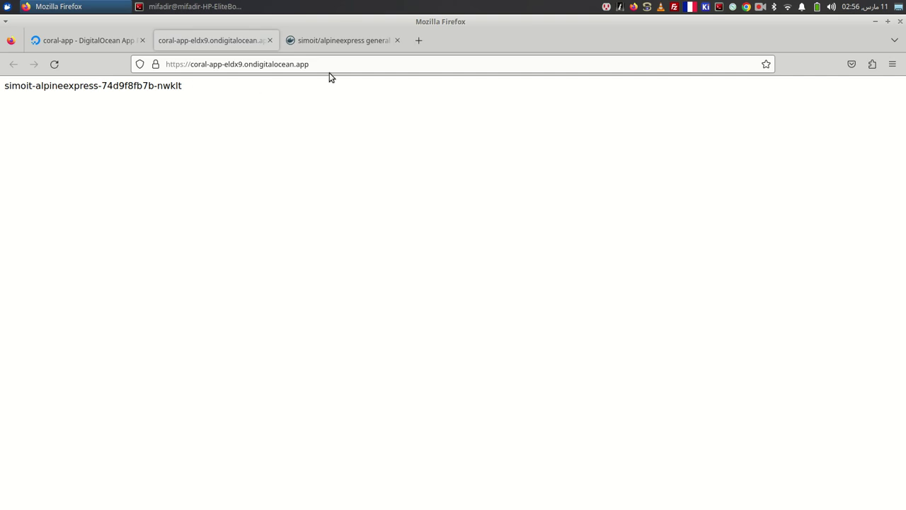
click(349, 65)
key(Return)
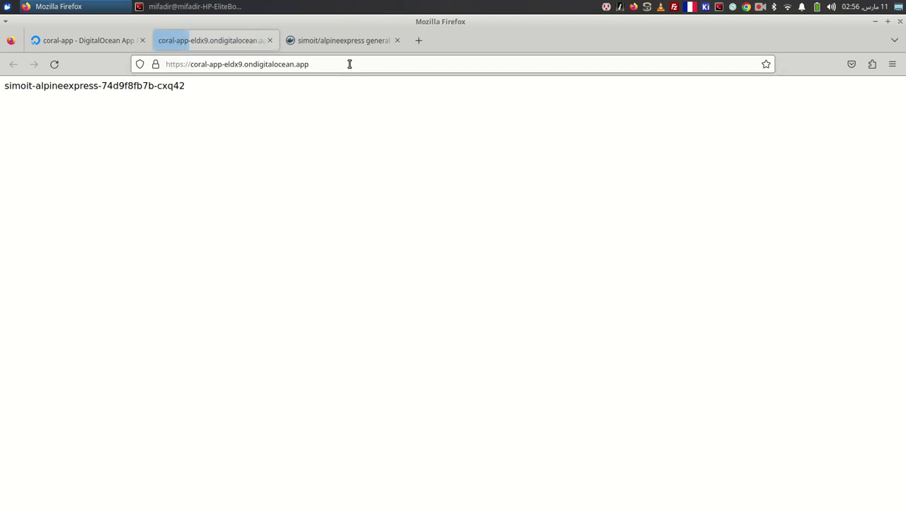
click(270, 41)
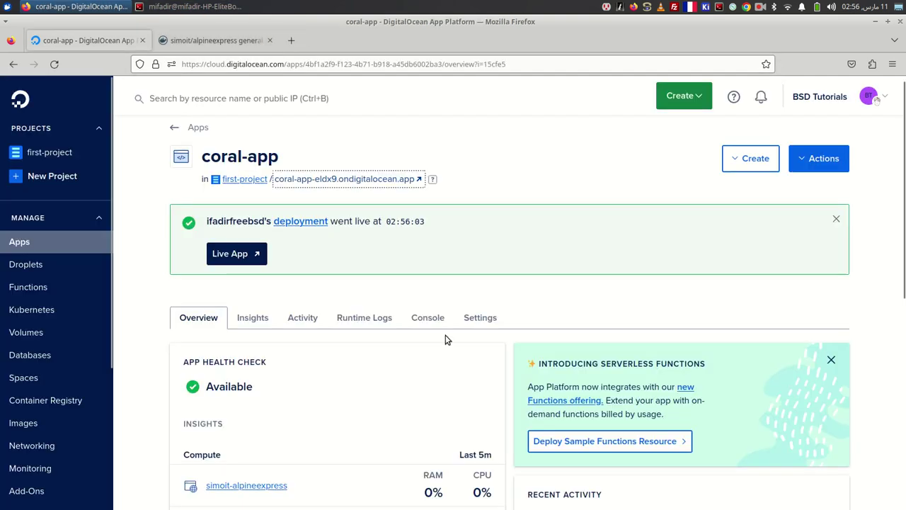
Step: Reopen the live app from the deployment notice and switch to the alpineexpress repository on Docker Hub
click(223, 254)
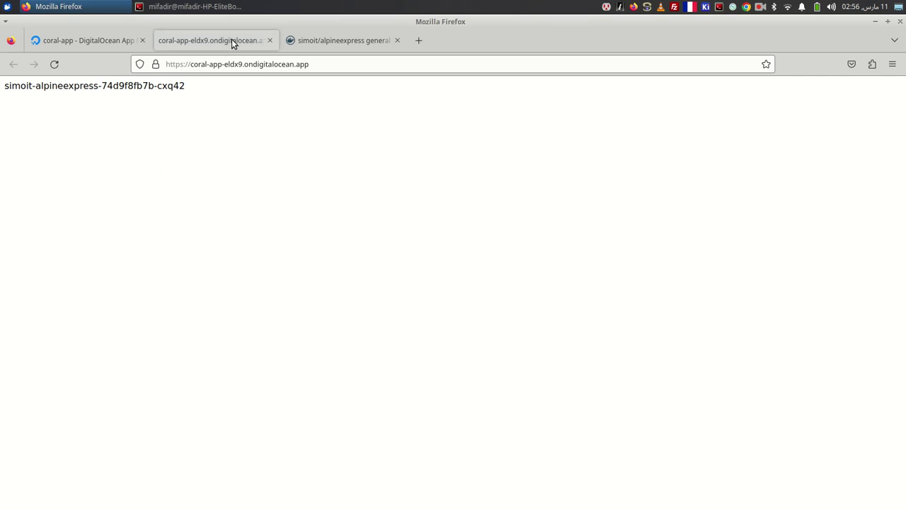
click(340, 41)
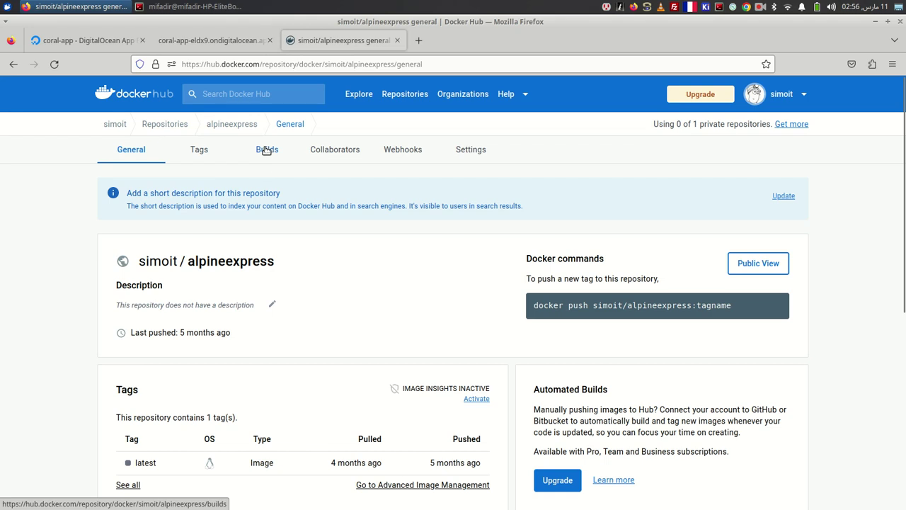
Step: Open the latest tag of the alpineexpress repository on Docker Hub and examine its image layers
click(201, 151)
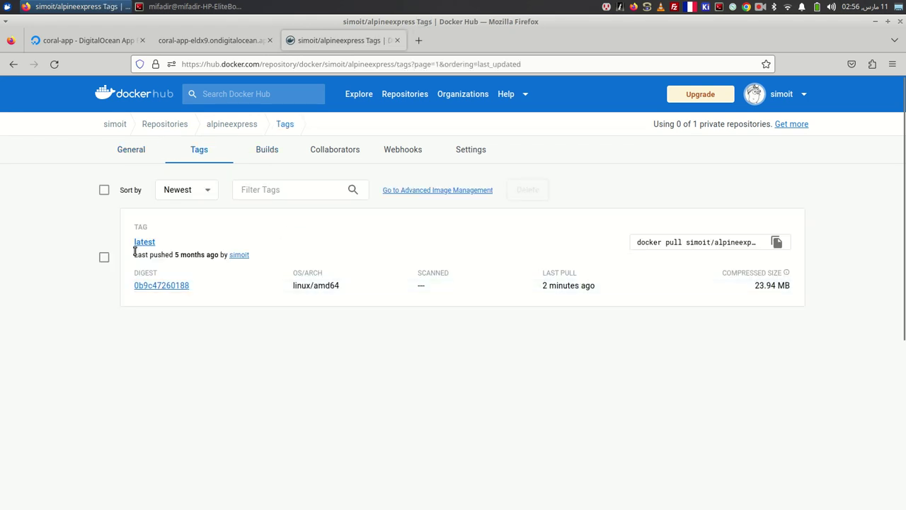
click(145, 241)
scroll(252, 346, down, 3)
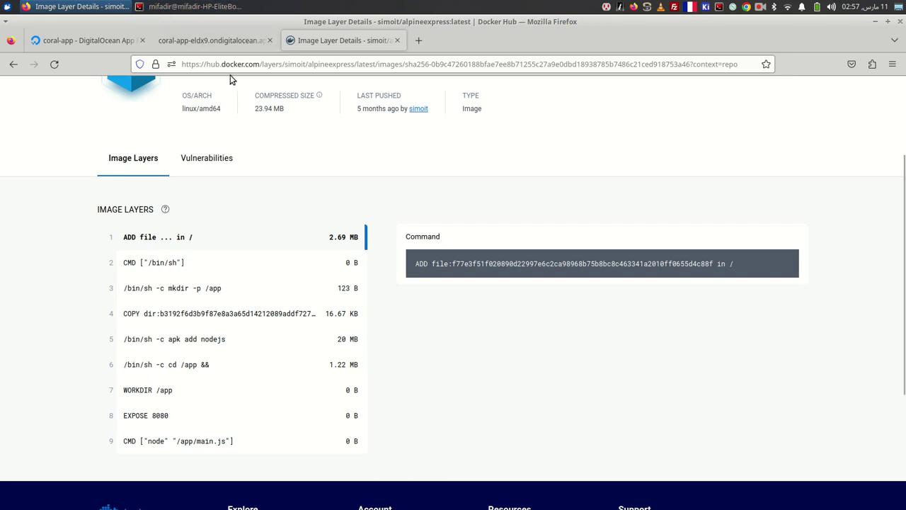
Step: Find GitHub through a web search in a new browser tab and open main.js in the expresscd repository
click(421, 40)
text(github)
key(Return)
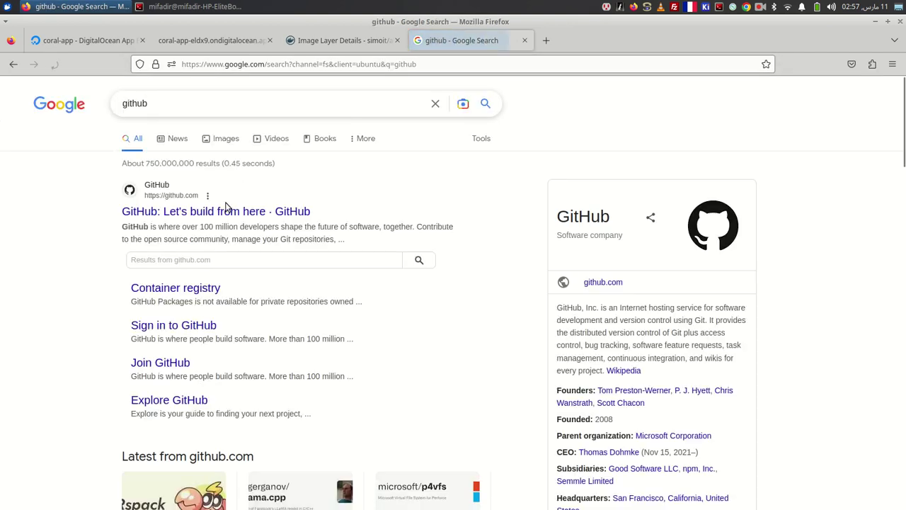
click(212, 211)
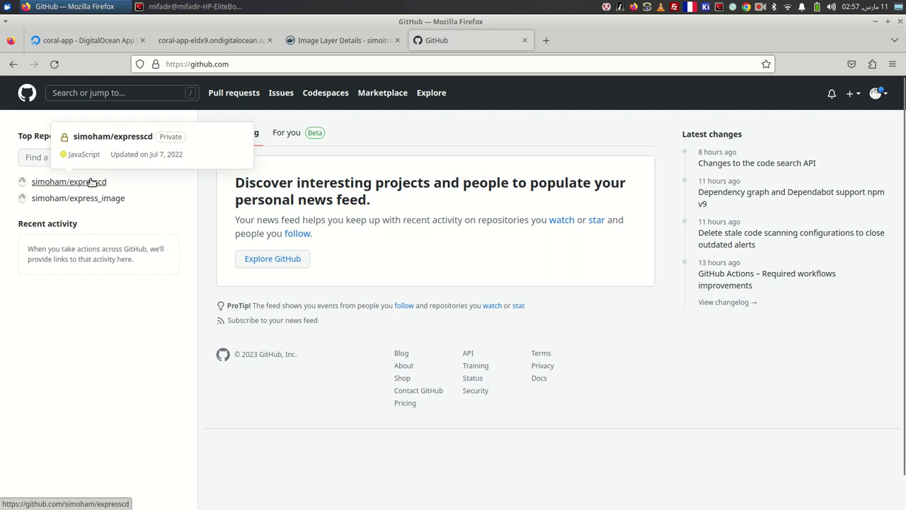
click(90, 182)
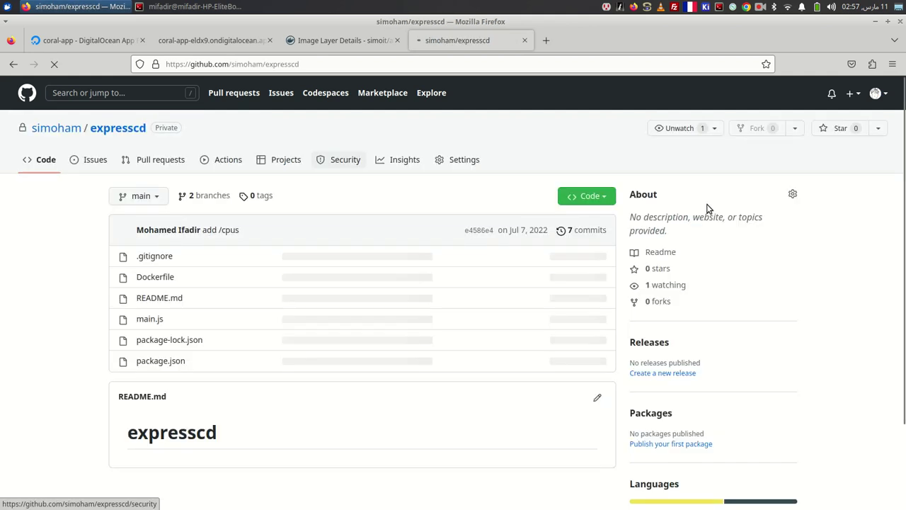
click(155, 319)
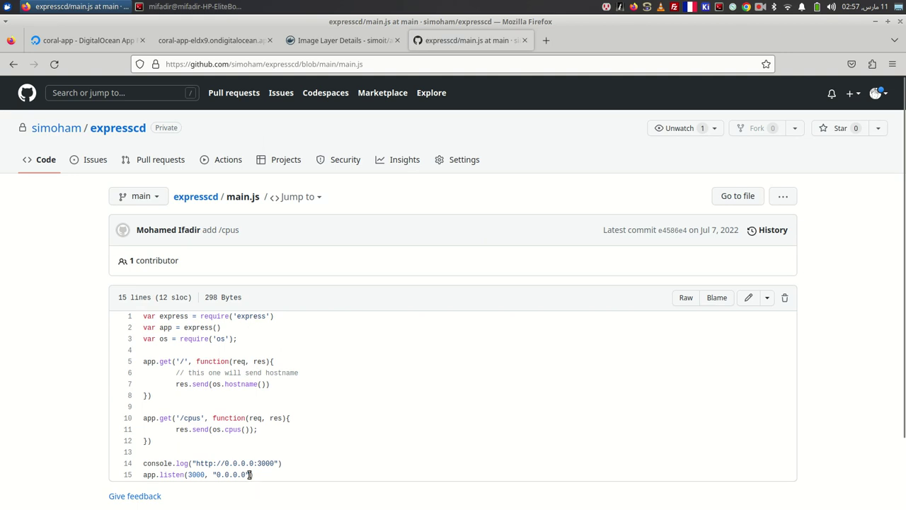
Step: Return to the GitHub dashboard, open main.js in the express_image repository, and examine the root route handler with its os.hostname() call
click(11, 65)
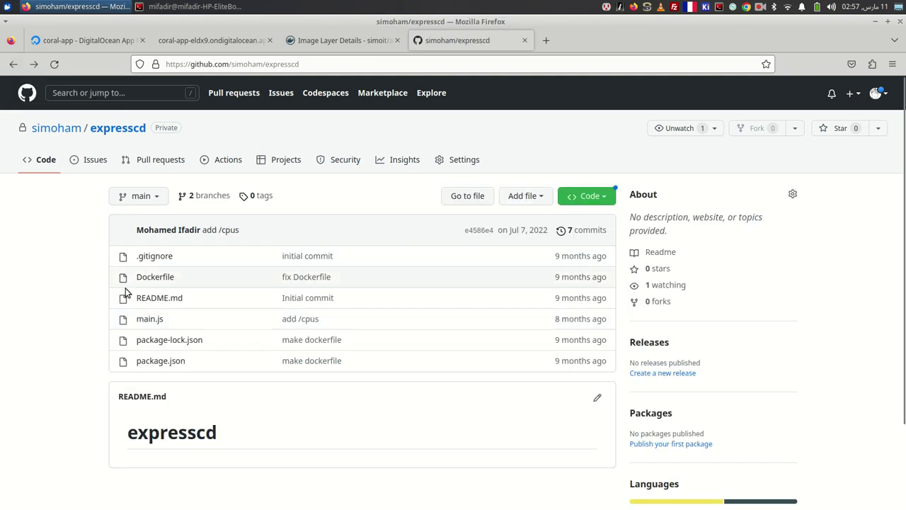
click(13, 63)
click(79, 199)
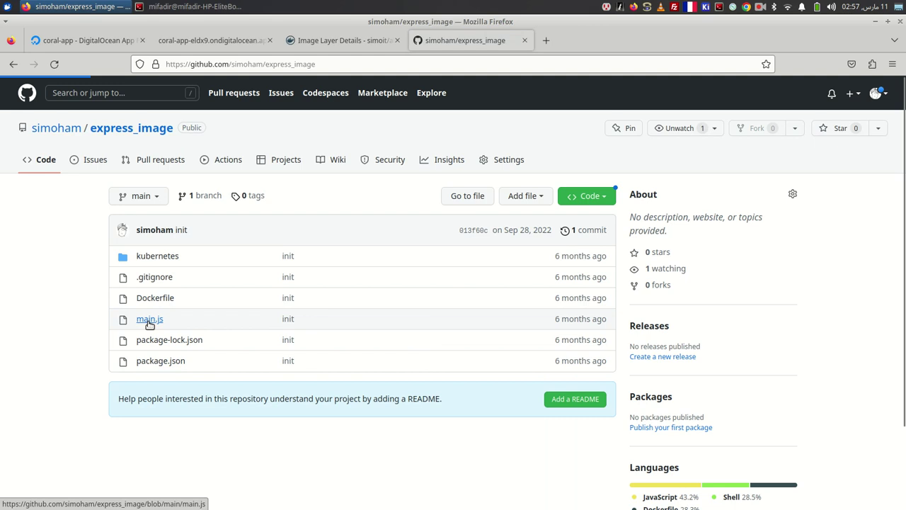
click(150, 320)
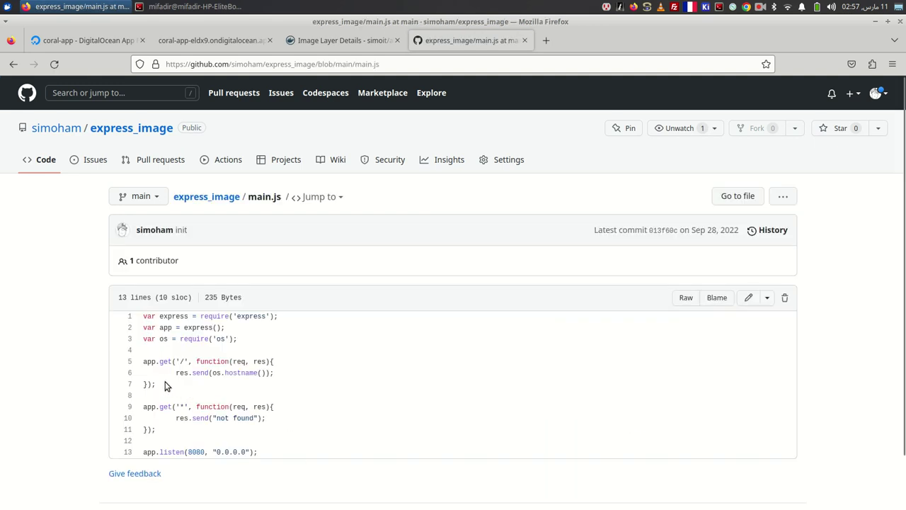
click(14, 64)
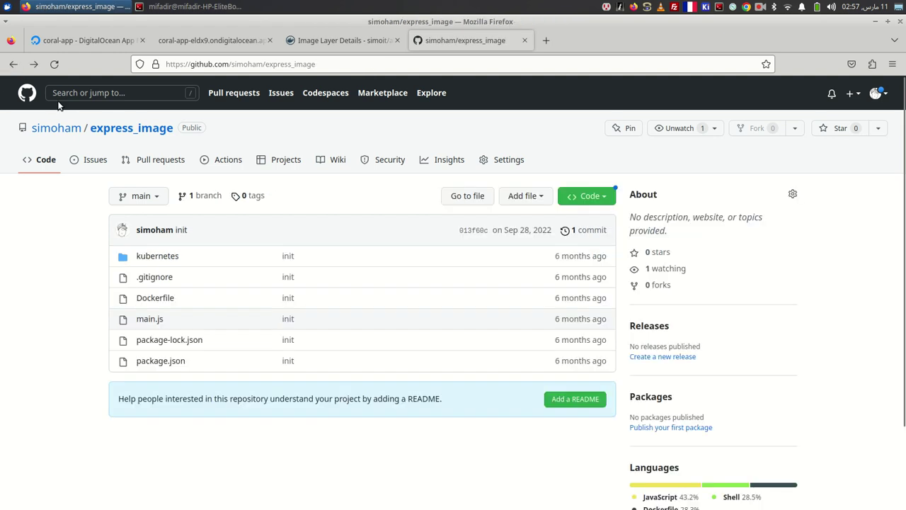
click(34, 63)
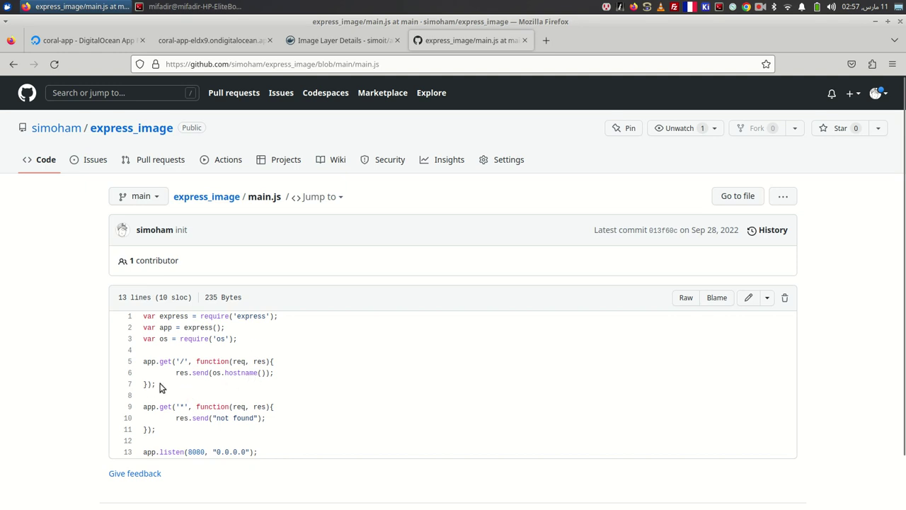
drag(150, 384, 115, 358)
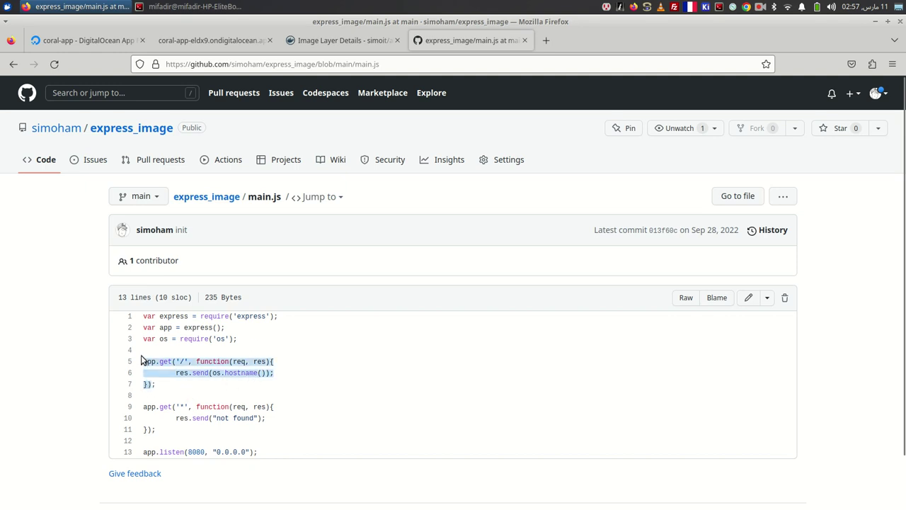
click(225, 373)
Step: Switch to the terminal, evaluate os.hostname() in a Node.js session, highlight the output, and suspend the session
key(alt+Tab)
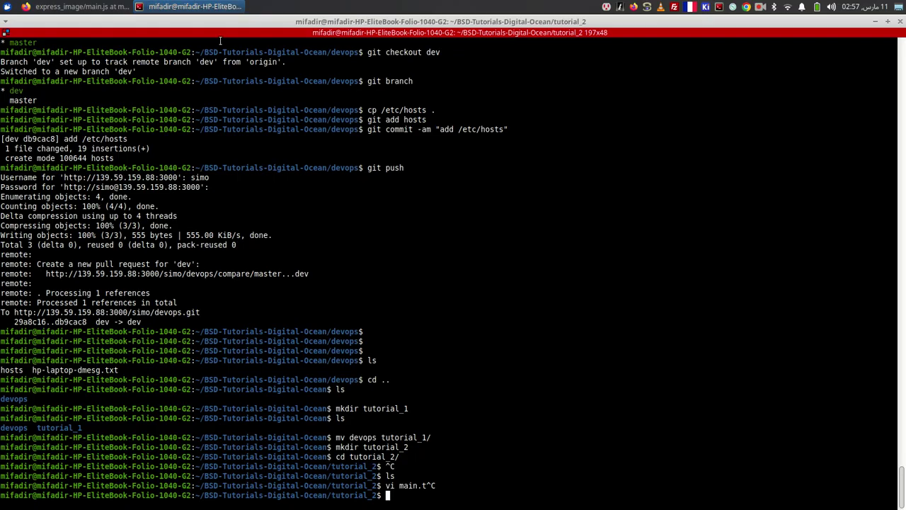
text(node)
key(Return)
text(os.hostname())
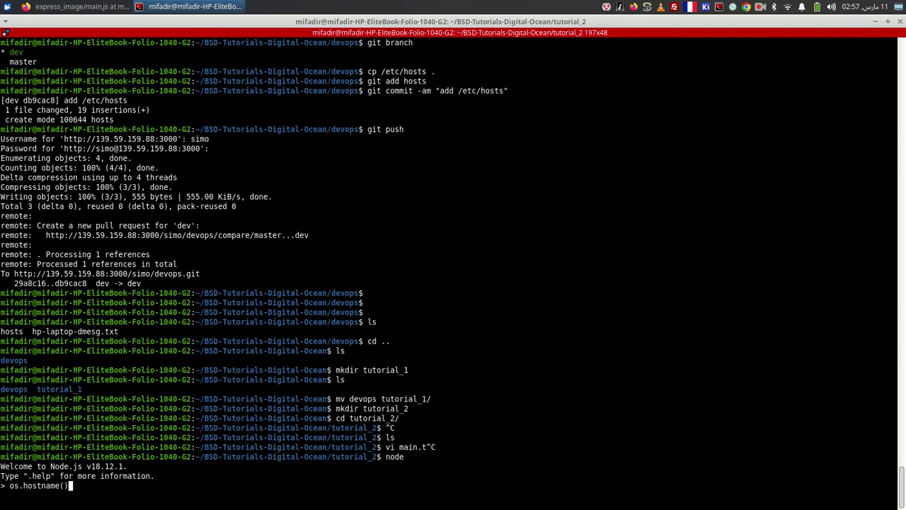
key(Return)
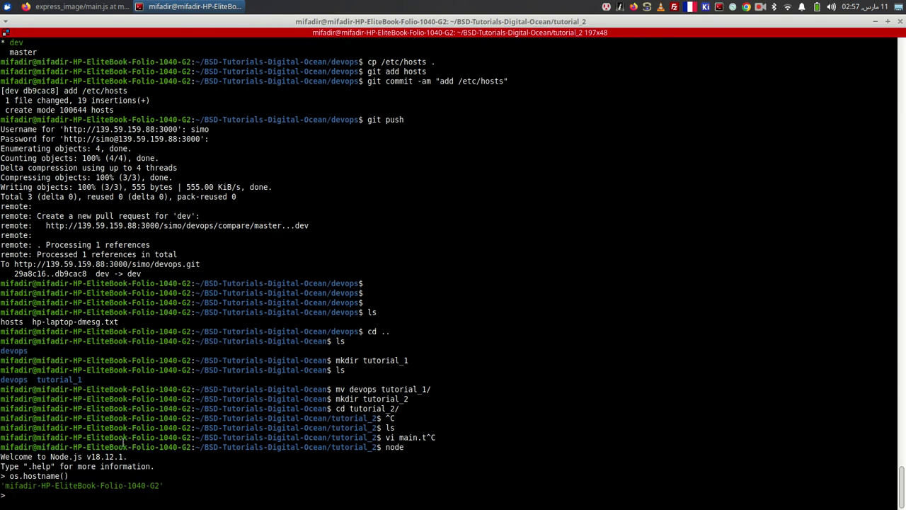
drag(160, 482, 6, 486)
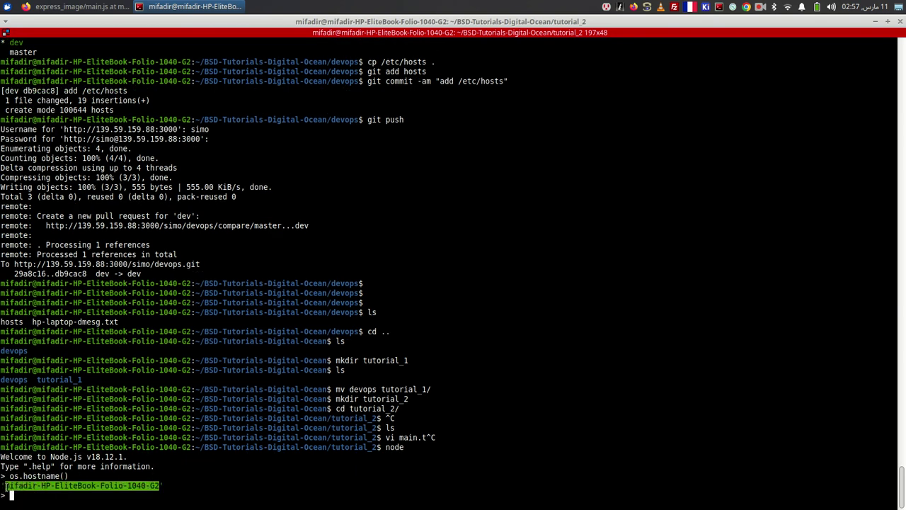
key(ctrl+c)
key(ctrl+z)
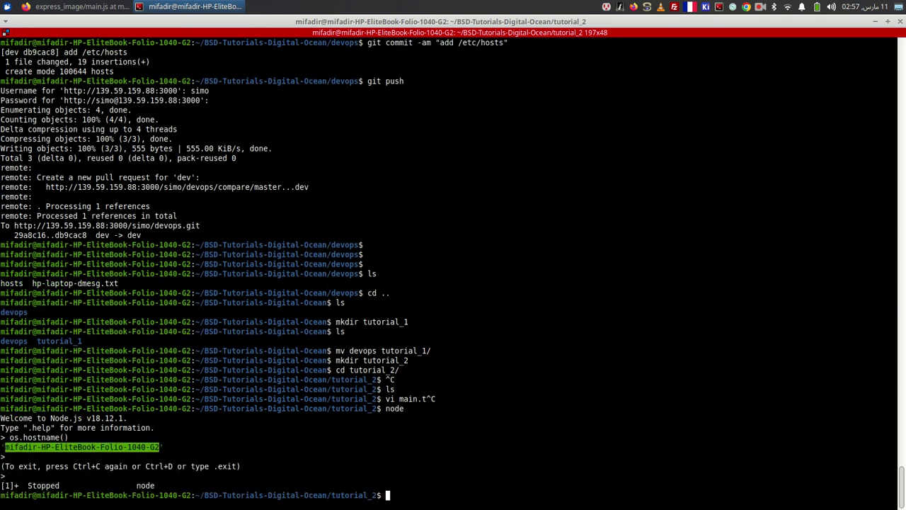
Step: Run the hostname command in the shell and highlight its output for comparison
text(hostname)
key(Return)
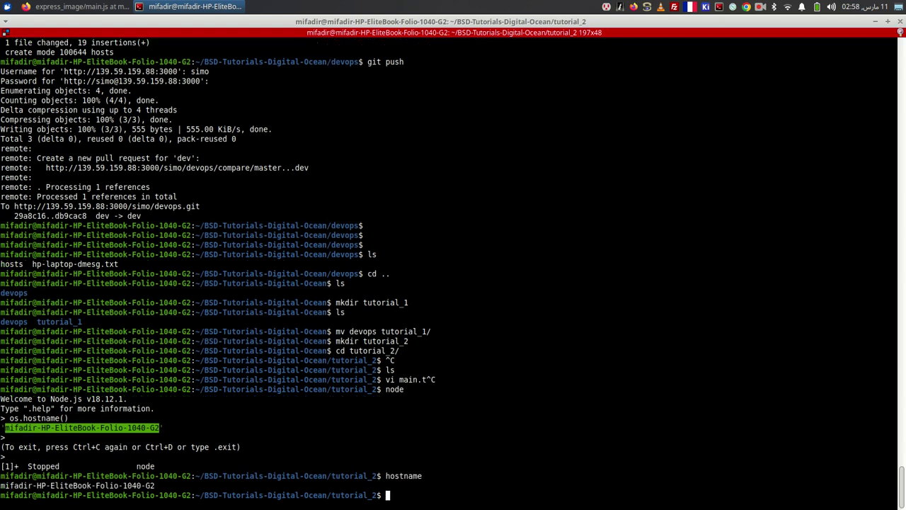
triple_click(114, 487)
Step: Switch back to Firefox and examine the hostname served by the live coral-app page, highlighting its generated suffix
click(78, 6)
click(216, 44)
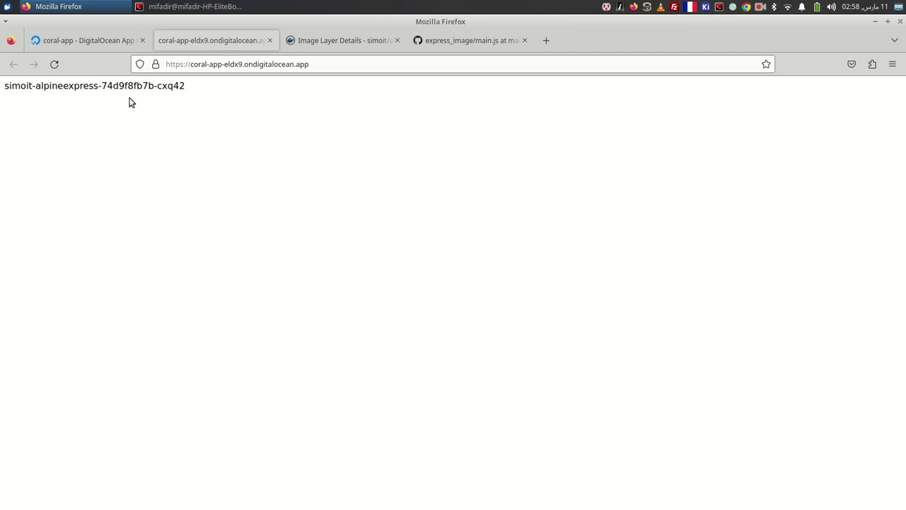
triple_click(348, 60)
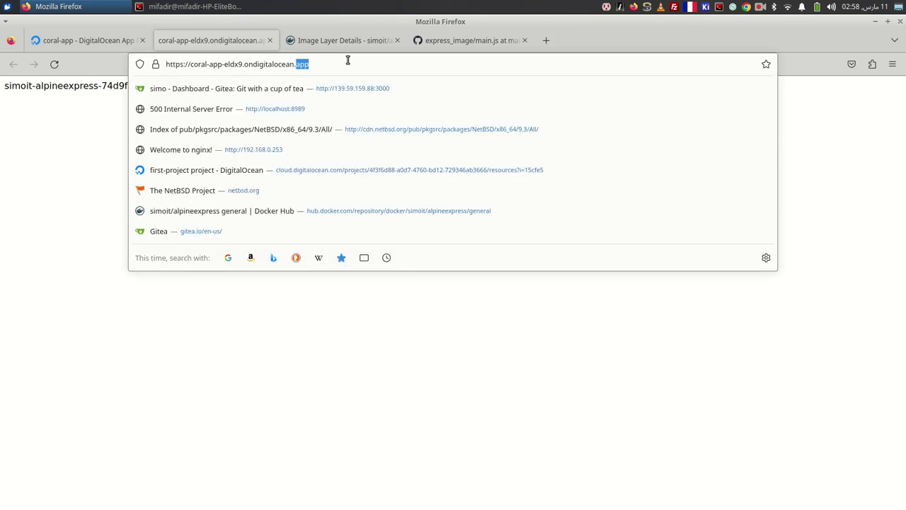
click(28, 157)
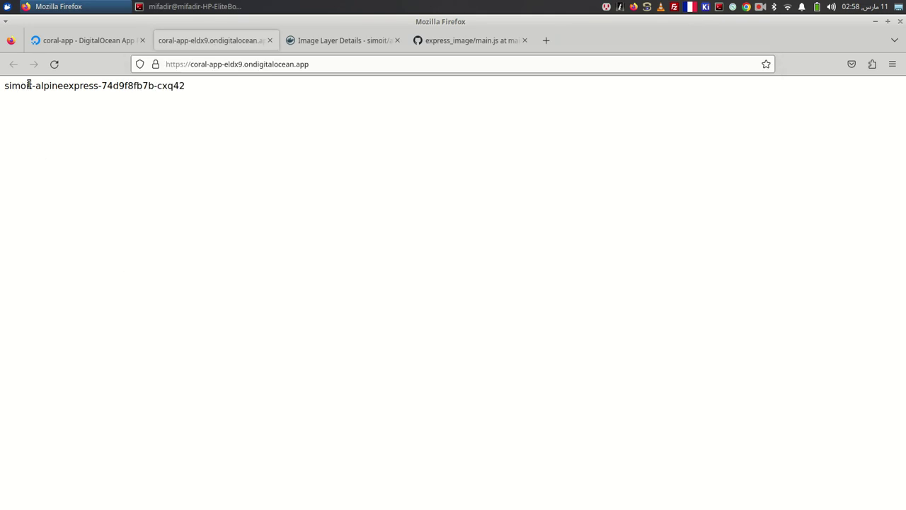
drag(33, 86, 26, 85)
drag(101, 86, 180, 86)
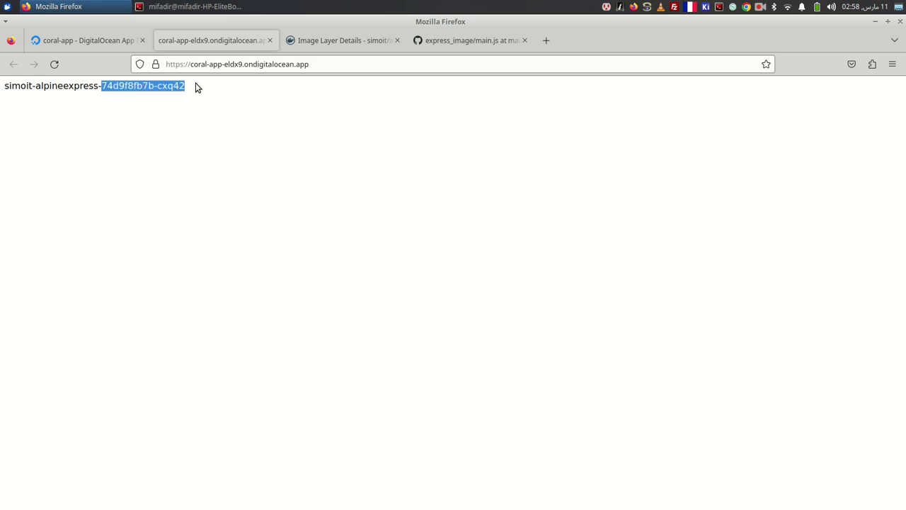
click(141, 87)
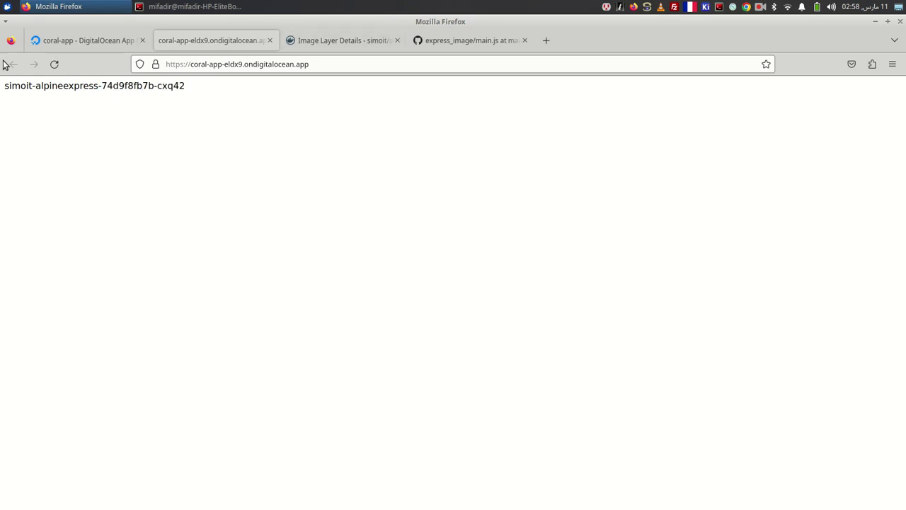
Step: Close the live app page and review coral-app's overview on DigitalOcean, from the deployment notice down to the app resources
click(269, 40)
scroll(373, 220, up, 2)
click(96, 40)
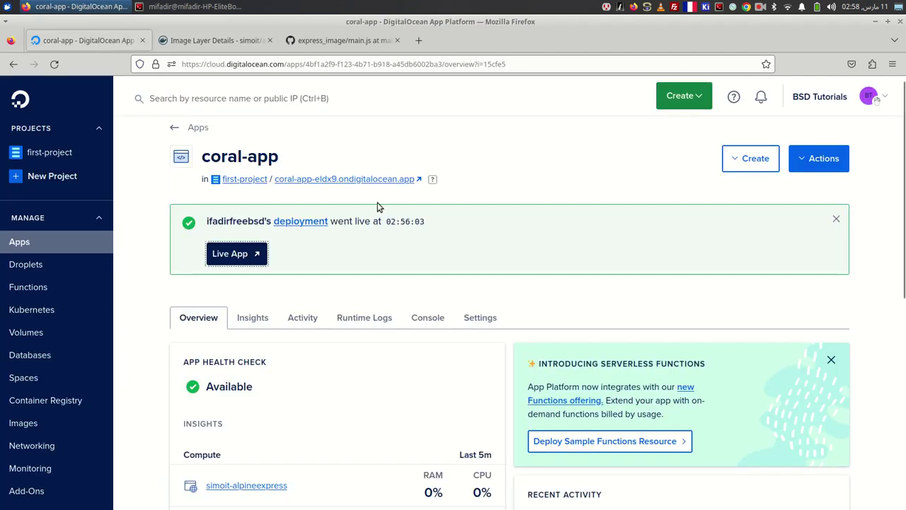
scroll(652, 257, down, 3)
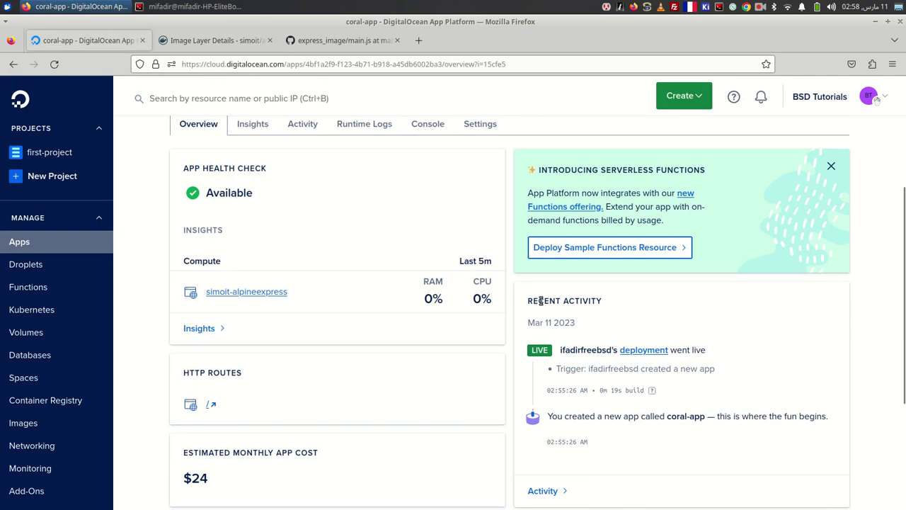
scroll(348, 245, up, 3)
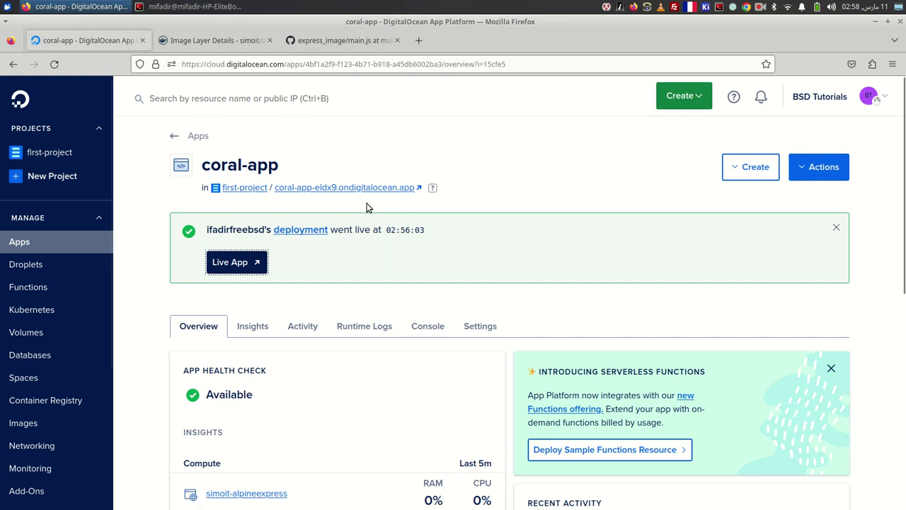
scroll(344, 347, down, 5)
scroll(306, 340, down, 1)
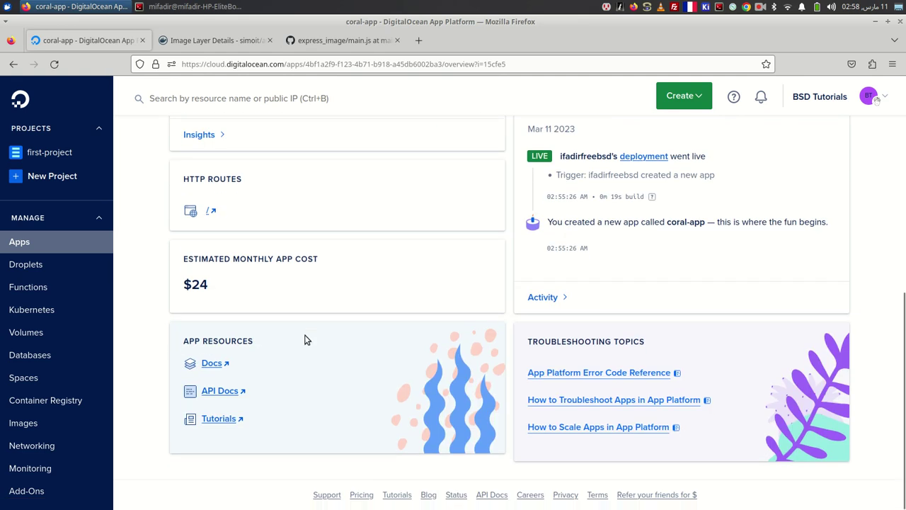
scroll(304, 340, up, 6)
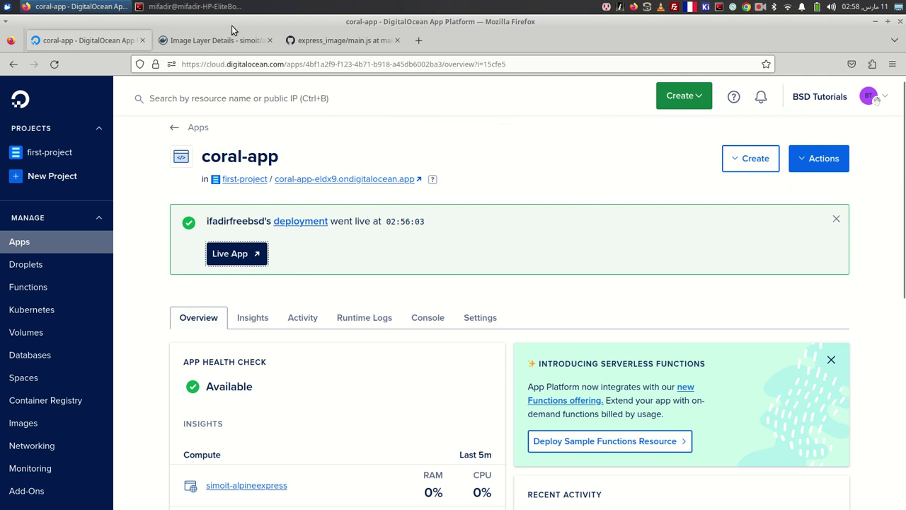
Step: Recheck the os.hostname() response in express_image's main.js on GitHub and return to the repository's file list
click(358, 42)
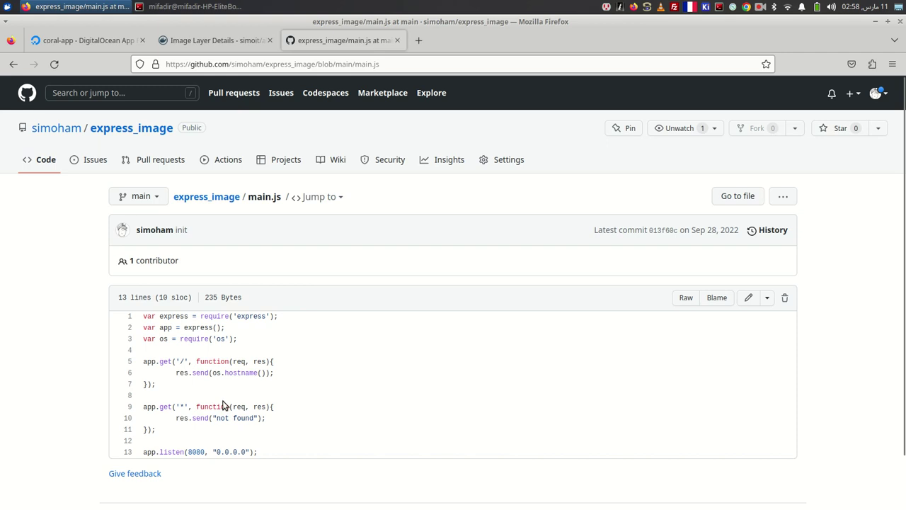
drag(210, 373, 276, 373)
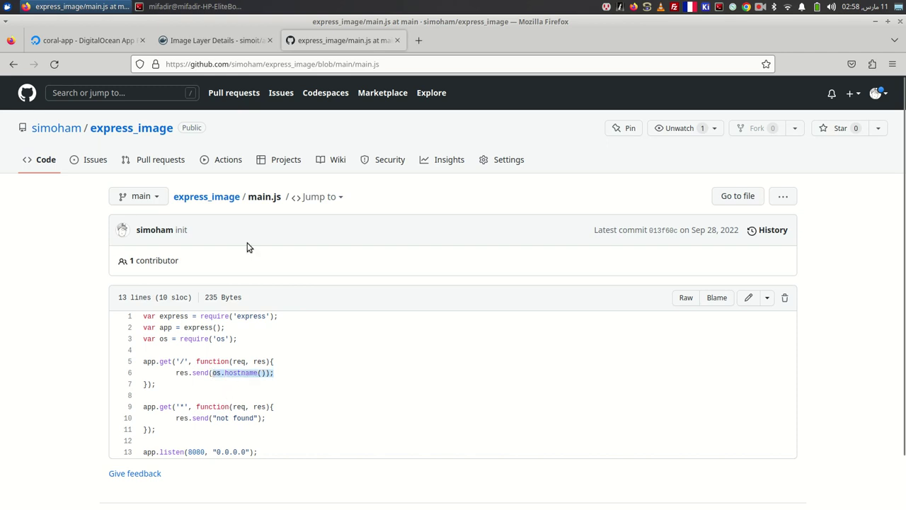
click(189, 205)
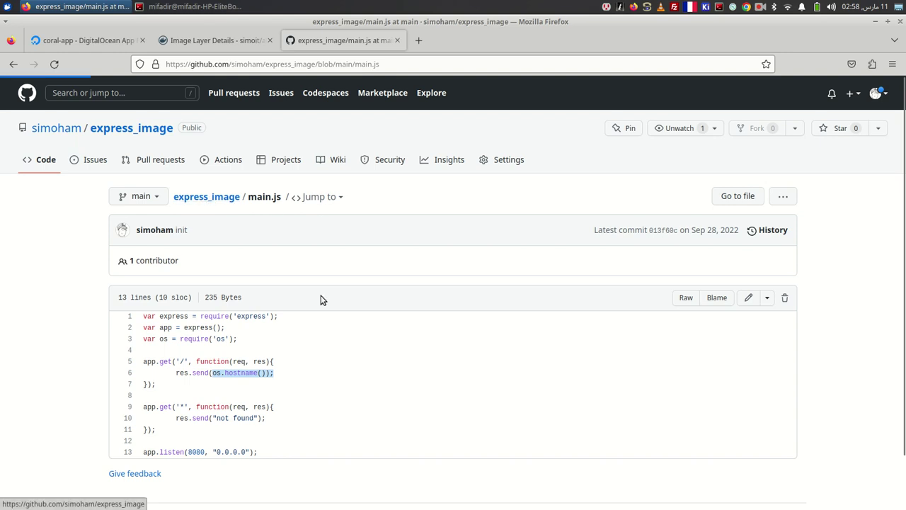
Step: Examine the base image line in express_image's Dockerfile, and open package.json to inspect its dependencies
click(166, 299)
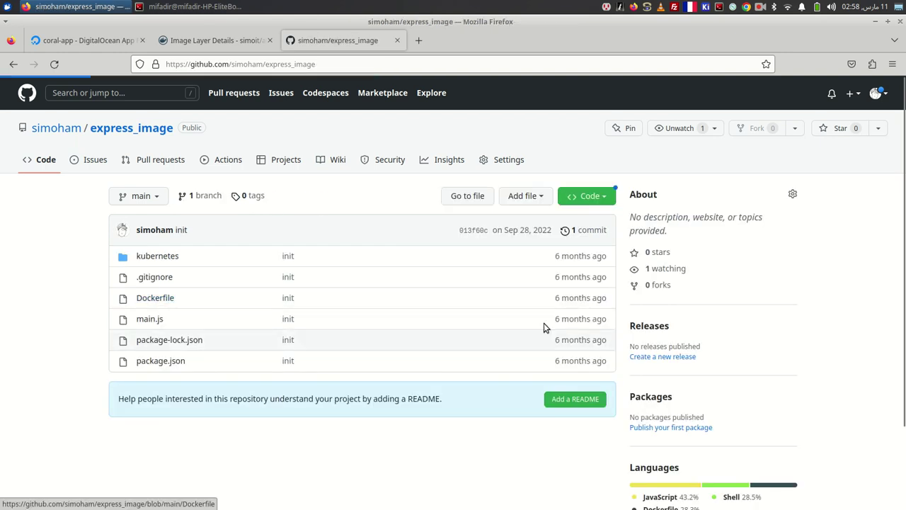
drag(208, 316, 153, 308)
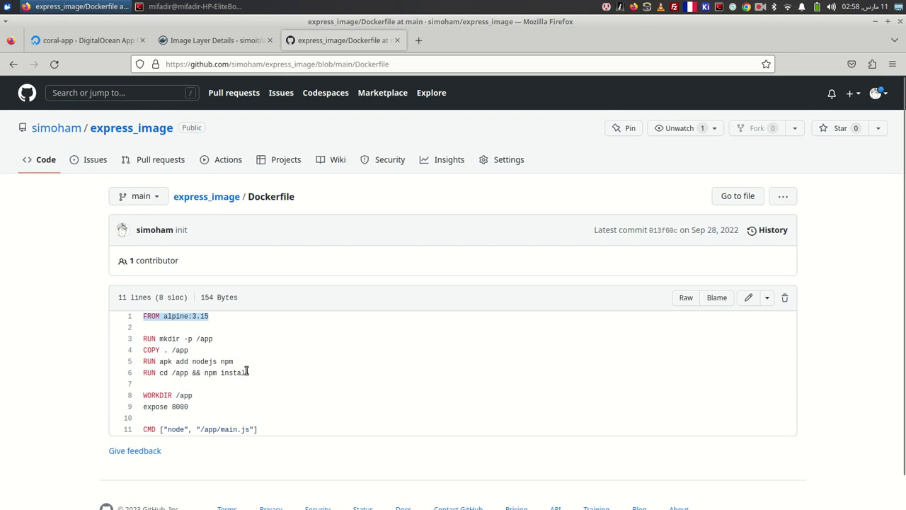
click(13, 64)
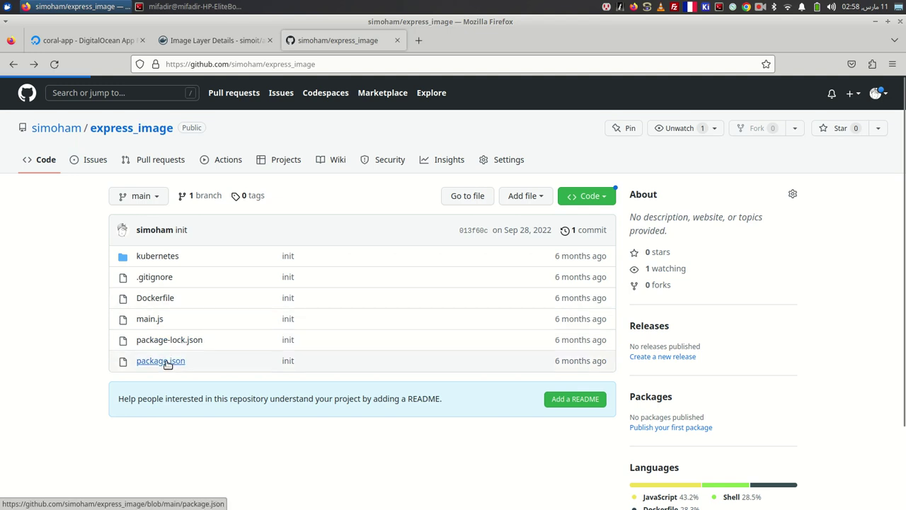
click(168, 362)
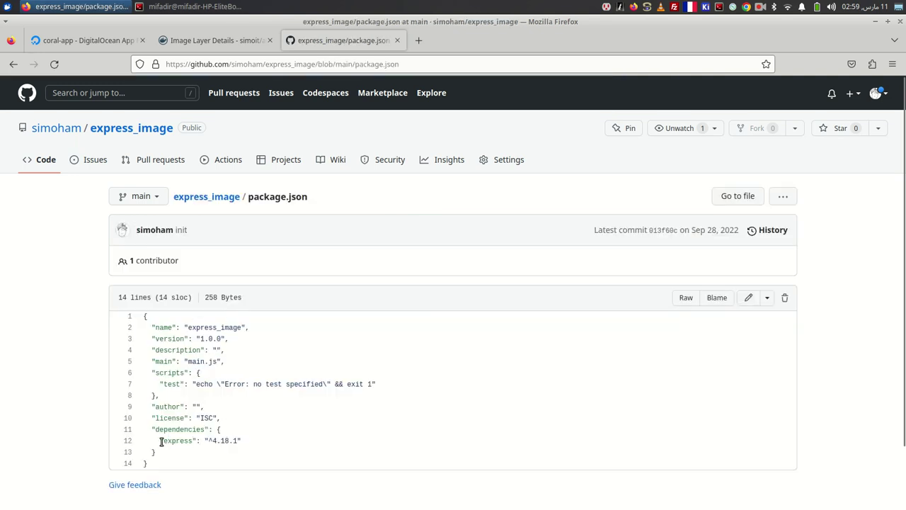
Step: Highlight the express dependency line in package.json and return to express_image's Dockerfile to review its start command
drag(160, 440, 316, 447)
click(14, 64)
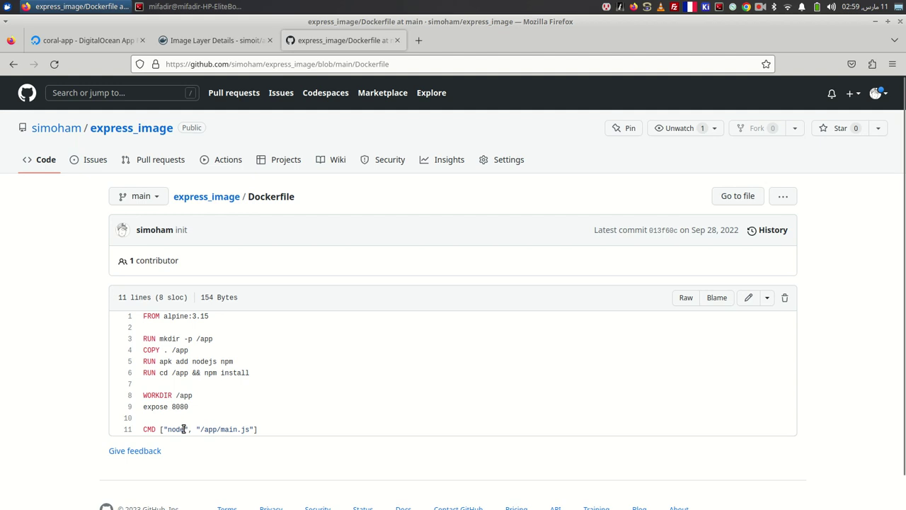
Step: Open coral-app's live address from its DigitalOcean overview, close that page, and go back to the app's deployment logs
click(89, 40)
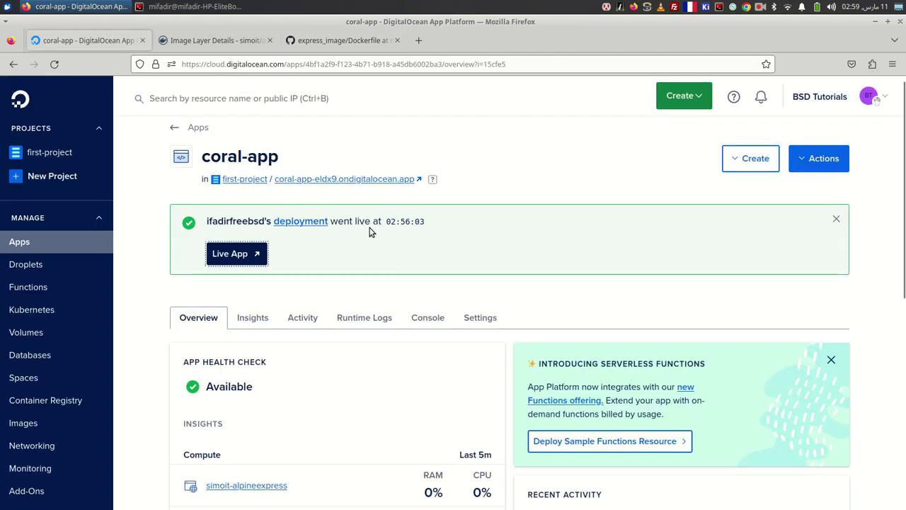
click(371, 180)
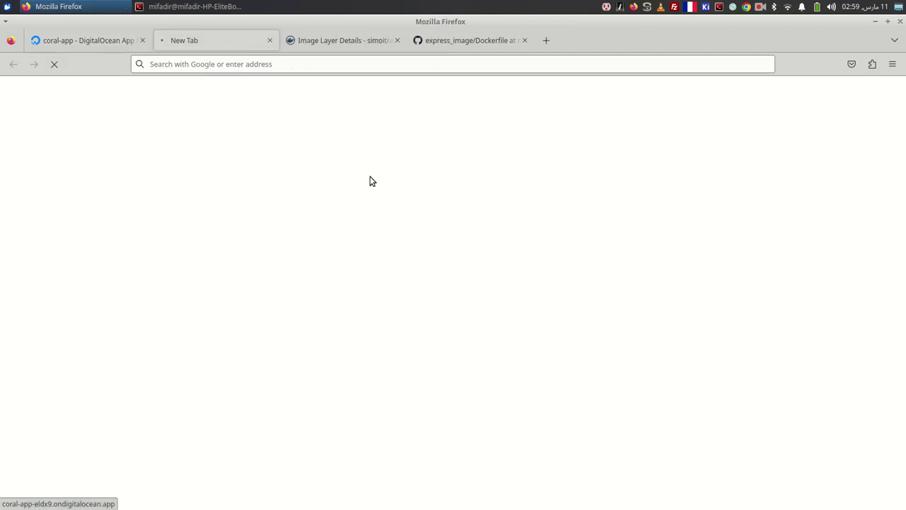
click(270, 40)
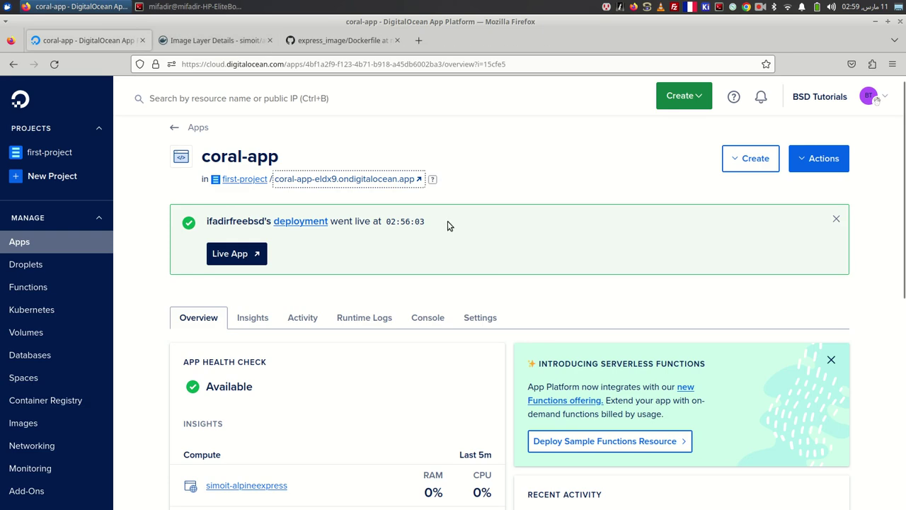
scroll(497, 269, down, 3)
click(14, 64)
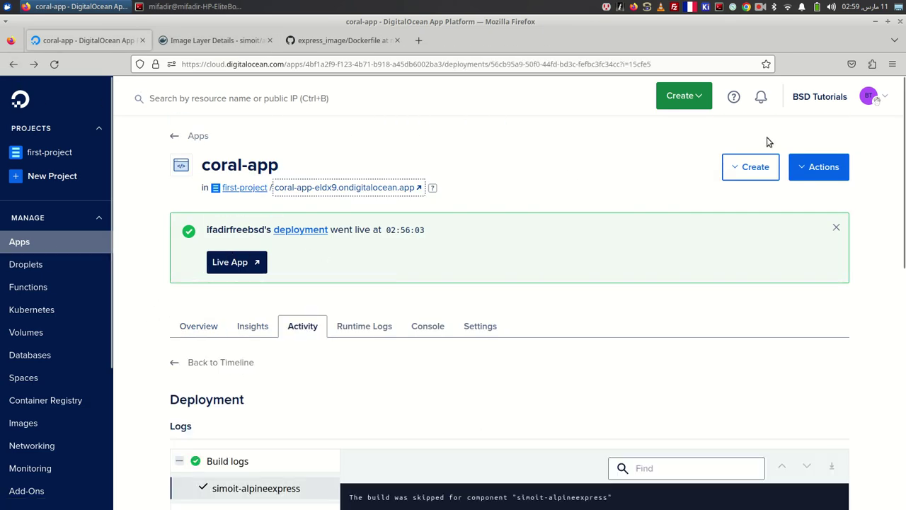
Step: Start creating a new app on DigitalOcean and review the available source providers and repository setting
click(685, 97)
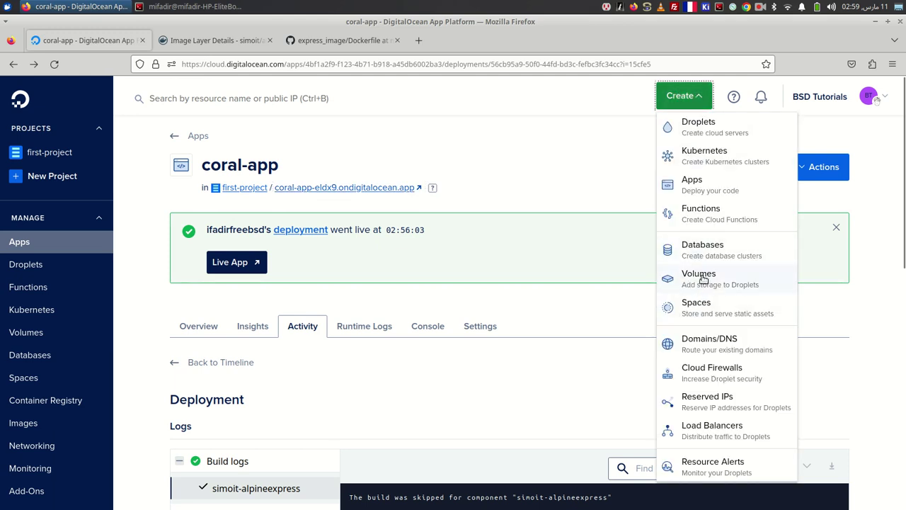
click(707, 188)
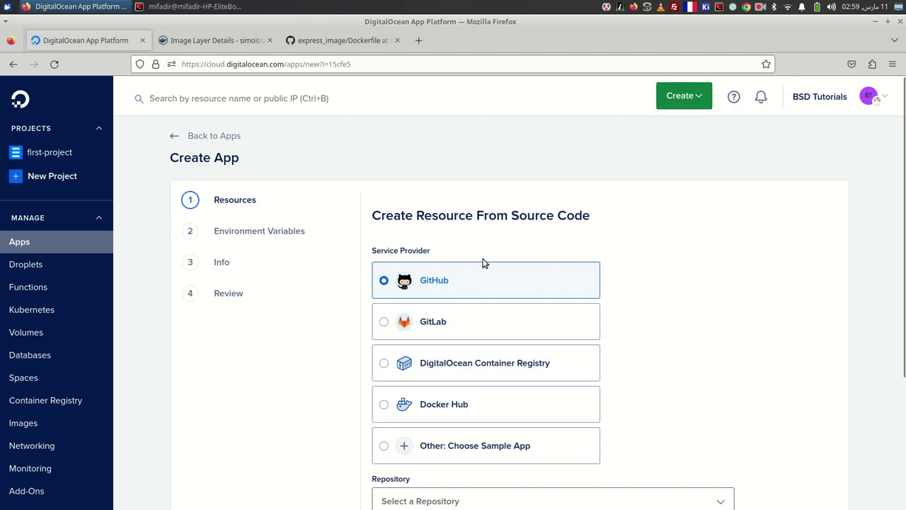
scroll(520, 329, down, 3)
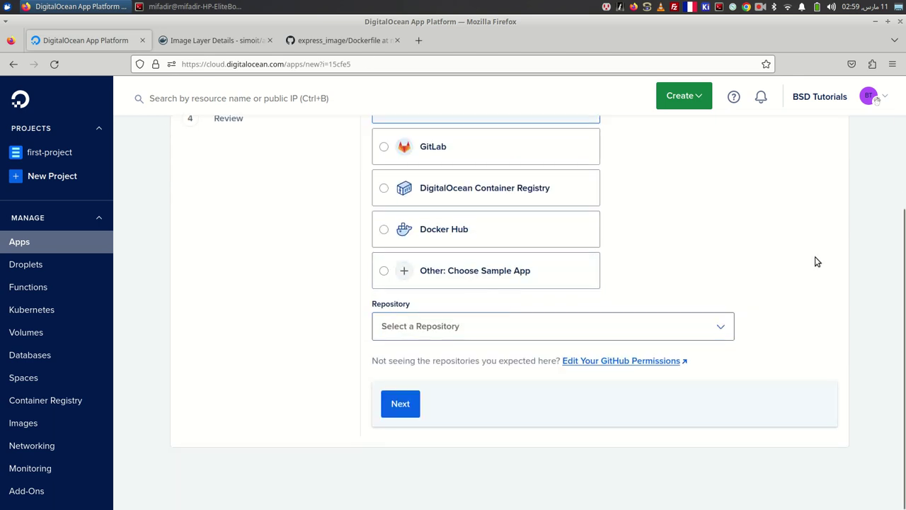
scroll(311, 295, up, 3)
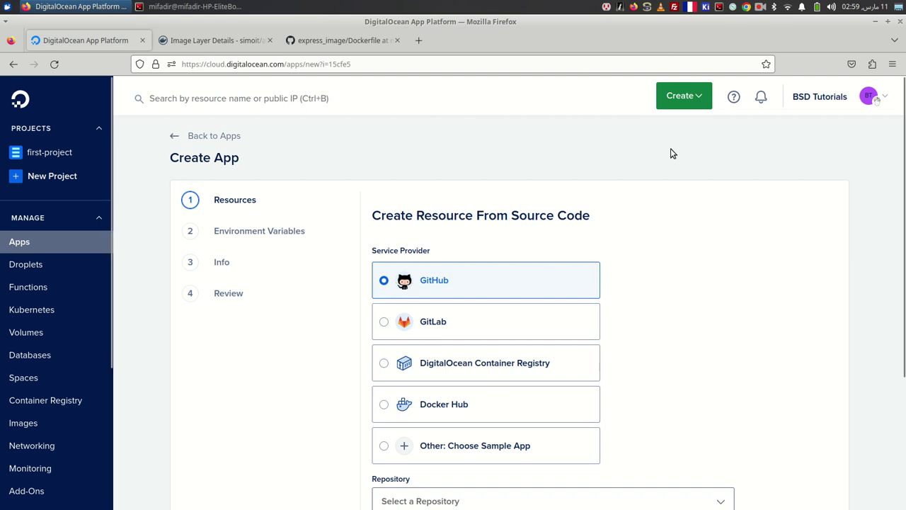
click(759, 6)
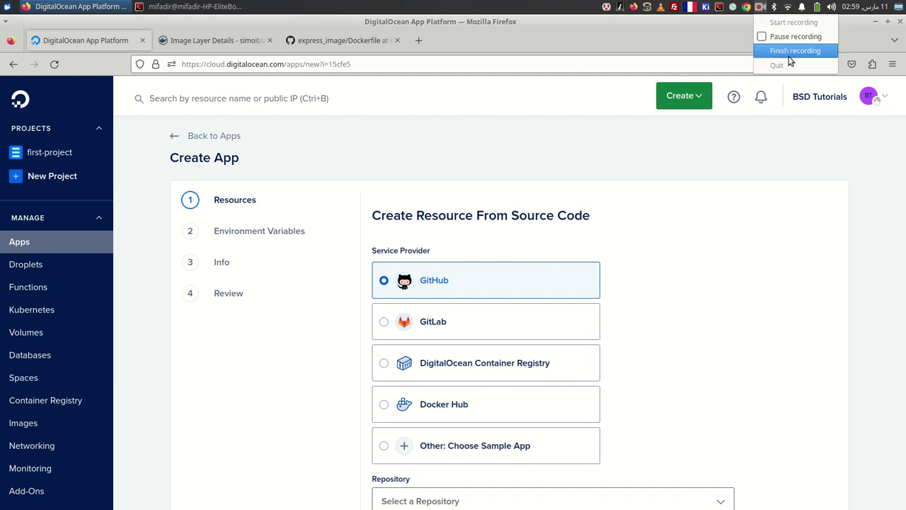